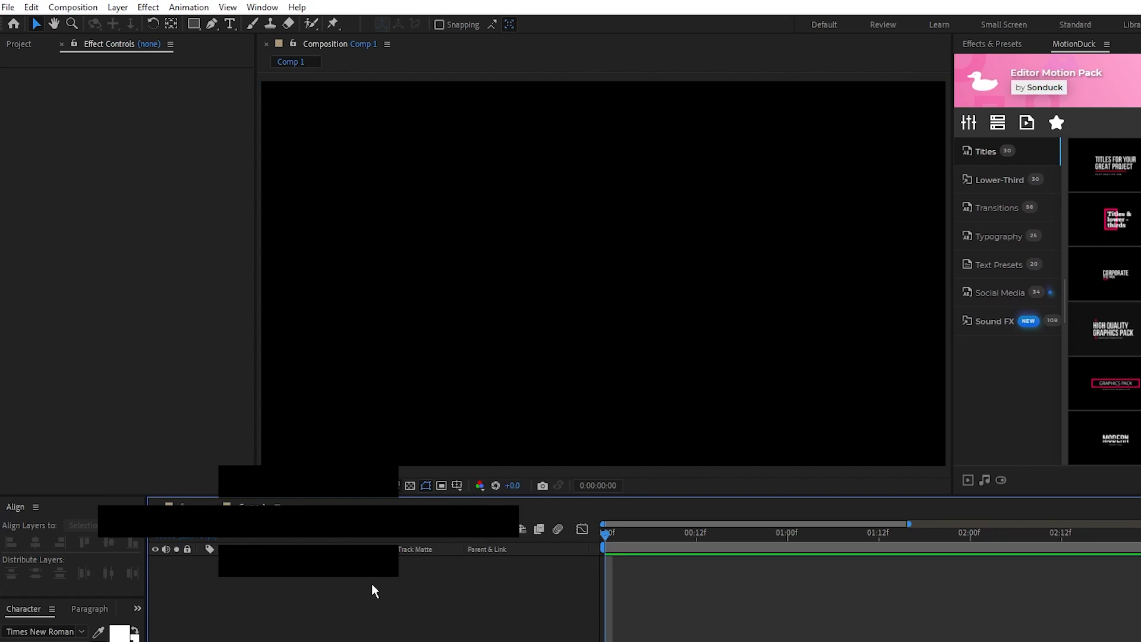
Step: Create a full-frame blue solid layer and rename it Background
{"action": "left_click", "coordinate": [118, 7]}
{"action": "mouse_move", "coordinate": [137, 23]}
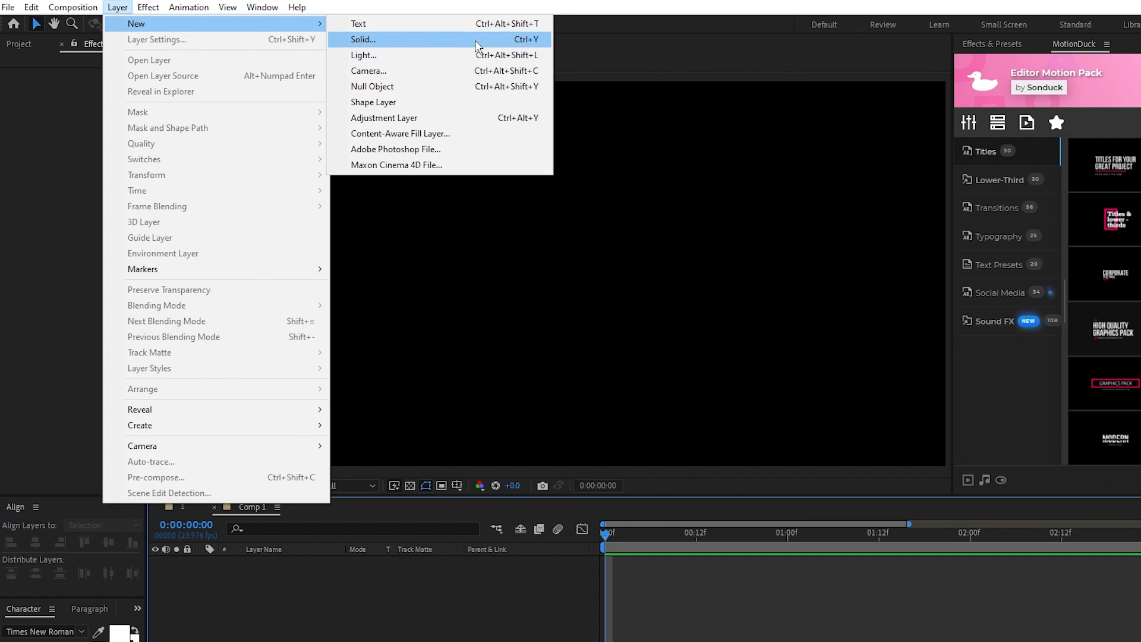
{"action": "left_click", "coordinate": [363, 39]}
{"action": "left_click", "coordinate": [292, 341]}
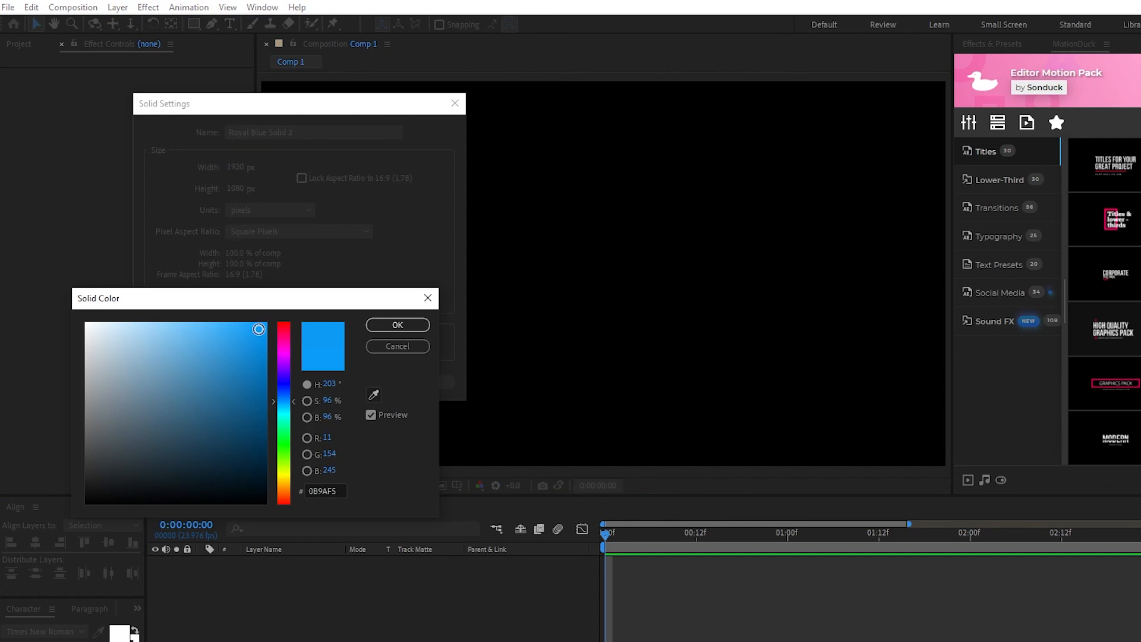
{"action": "left_click", "coordinate": [395, 324]}
{"action": "left_click", "coordinate": [351, 382]}
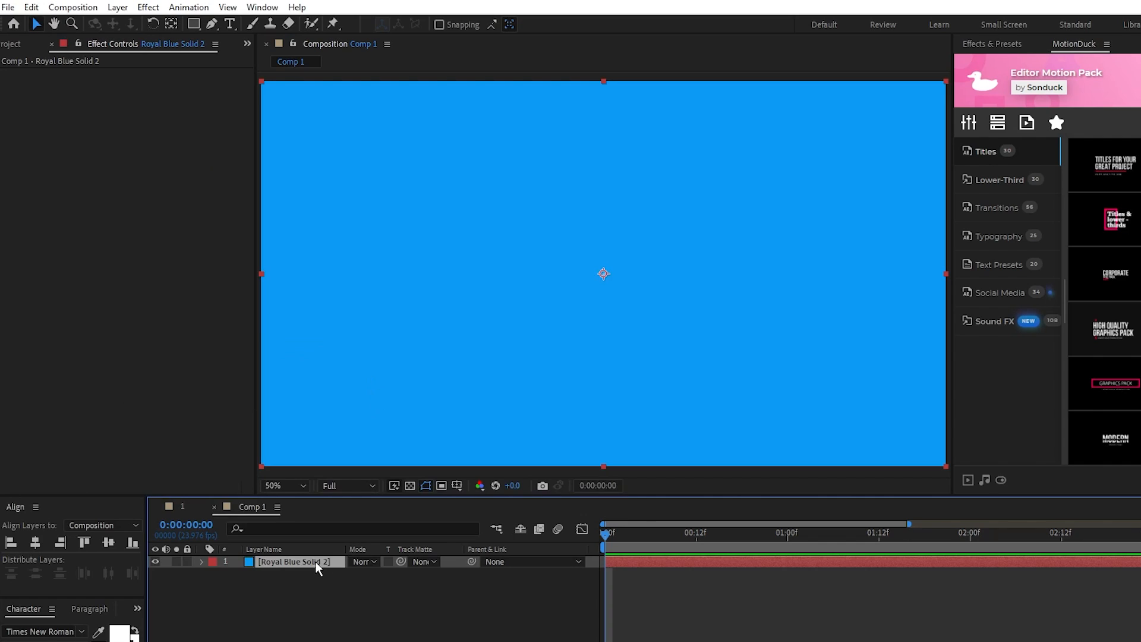
{"action": "key", "text": "Return"}
{"action": "type", "text": "Background"}
{"action": "left_click", "coordinate": [306, 584]}
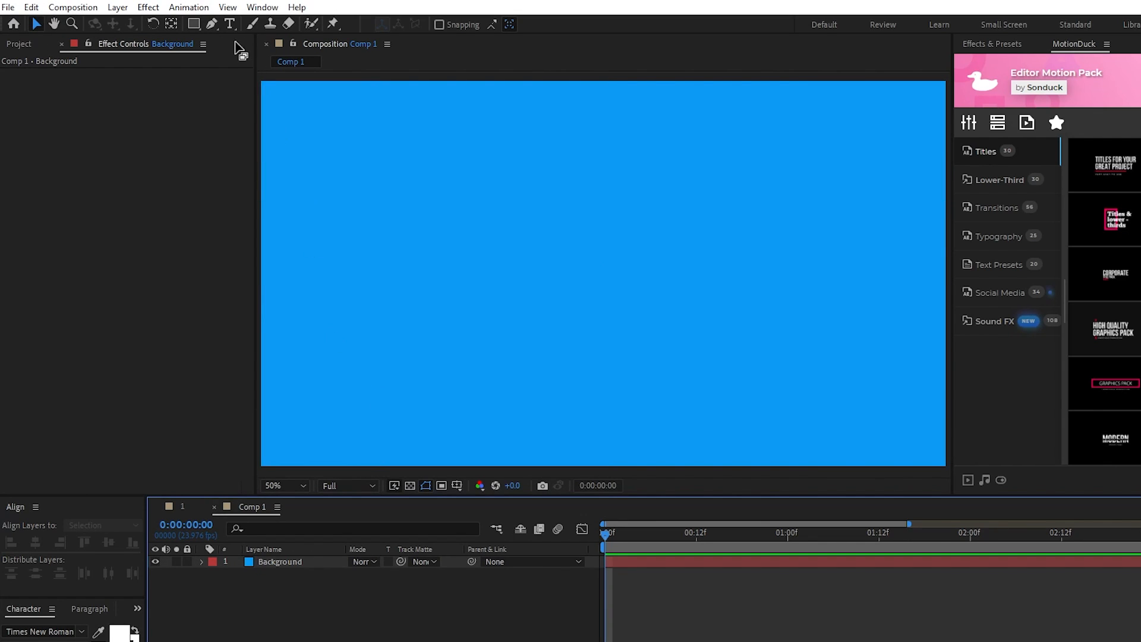
Step: Set the Pen tool to a solid pink FF2492 fill with no stroke
{"action": "left_click", "coordinate": [211, 24]}
{"action": "left_click", "coordinate": [429, 24]}
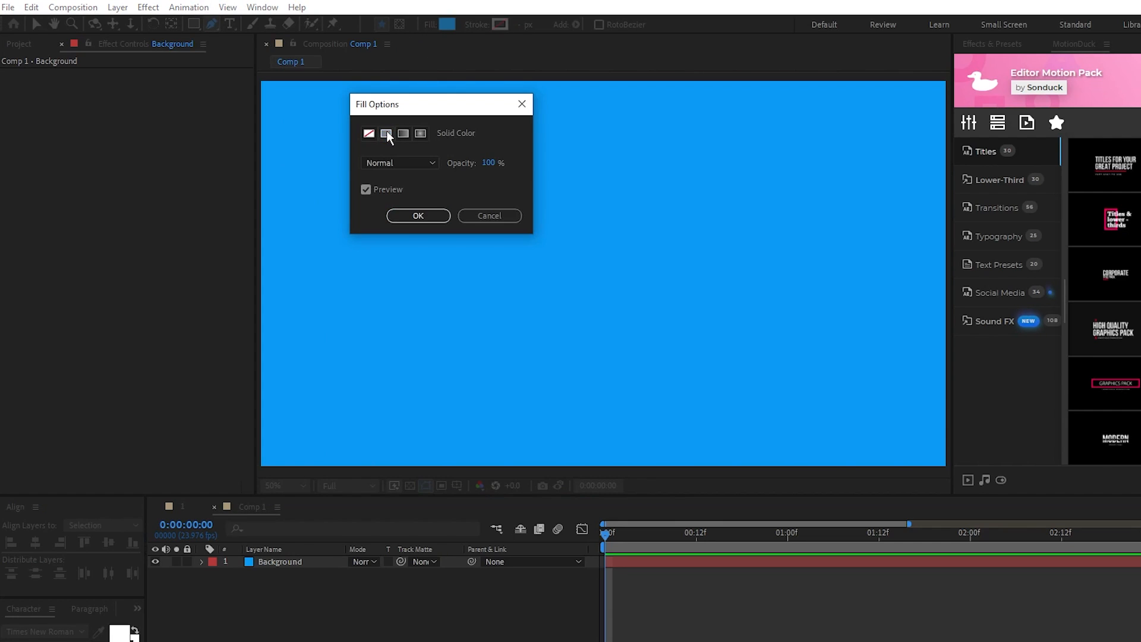
{"action": "left_click", "coordinate": [386, 131]}
{"action": "left_click", "coordinate": [419, 218]}
{"action": "left_click", "coordinate": [449, 28]}
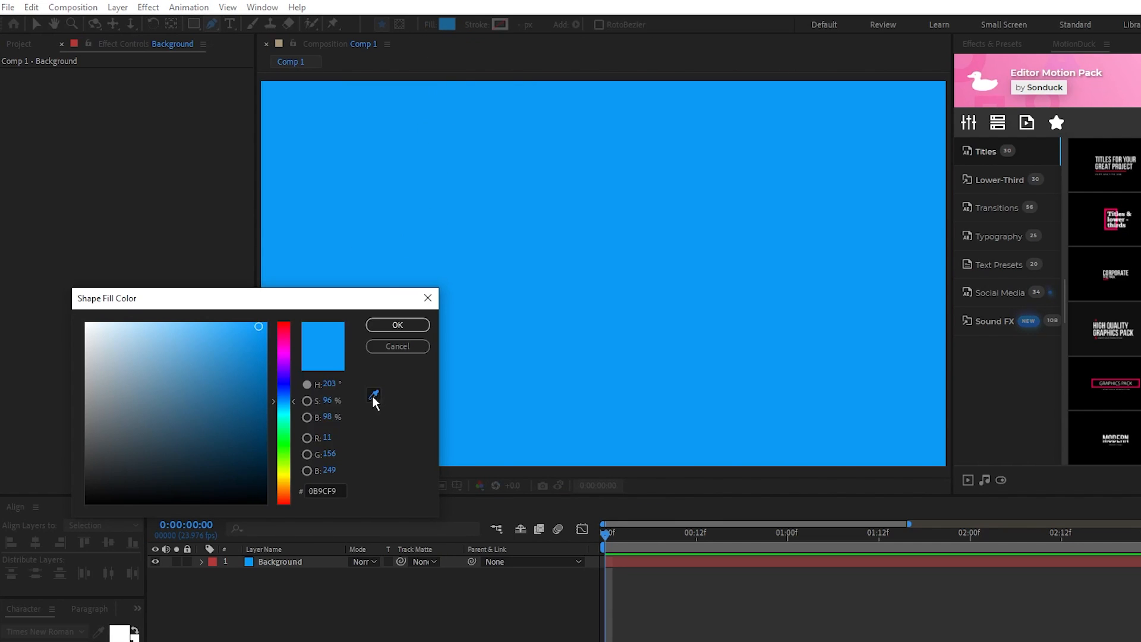
{"action": "type", "text": "FF2492"}
{"action": "left_click", "coordinate": [397, 325]}
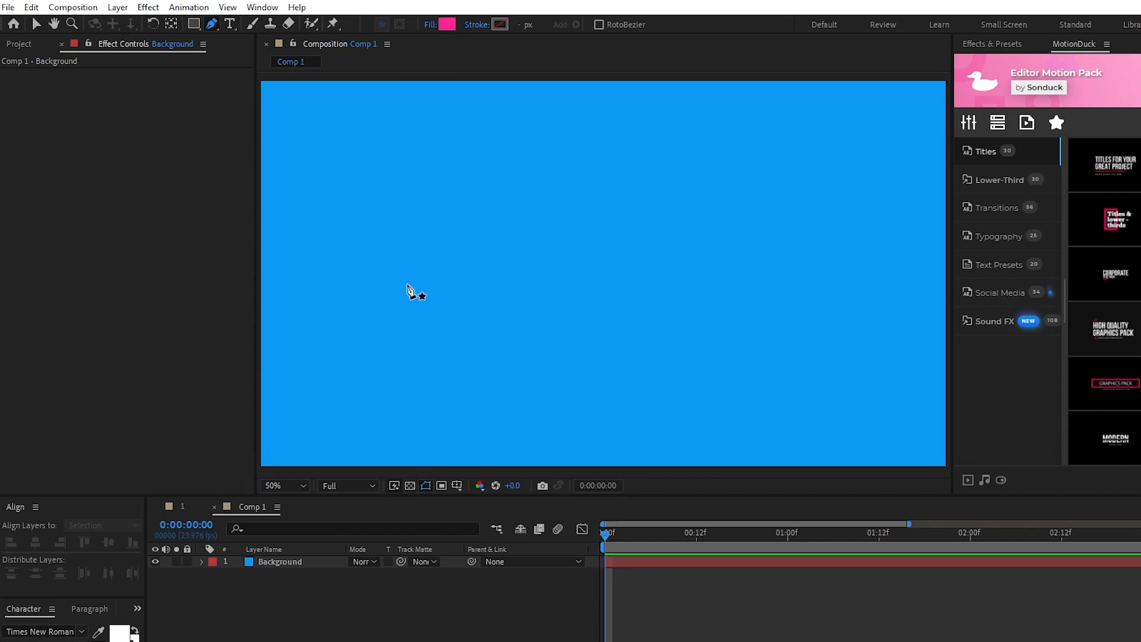
{"action": "left_click", "coordinate": [474, 24]}
{"action": "left_click", "coordinate": [370, 134]}
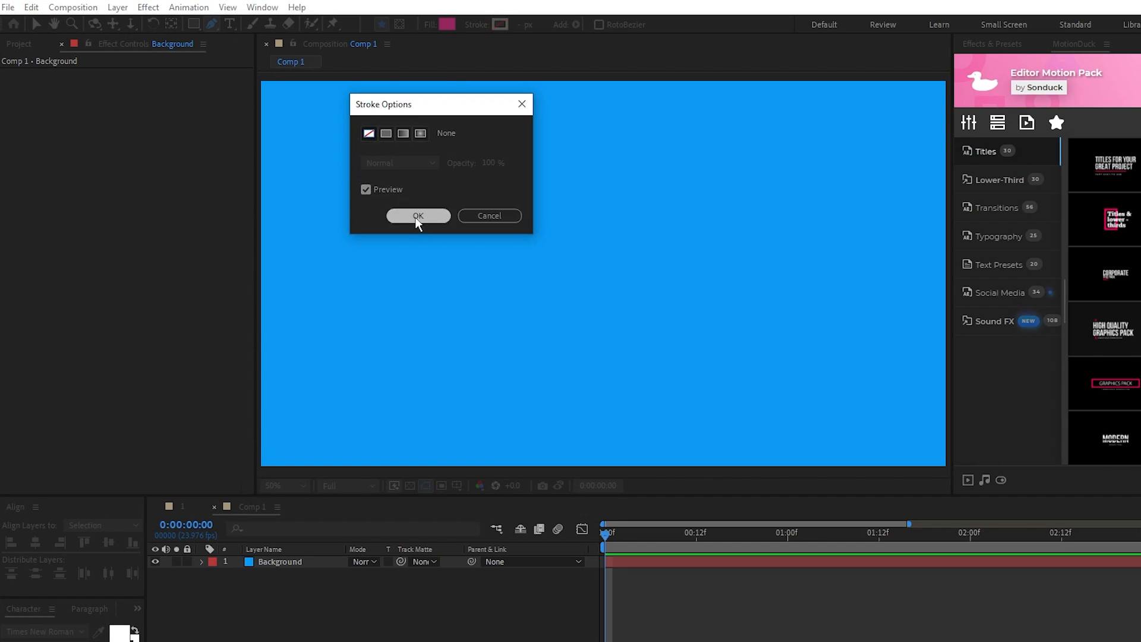
{"action": "left_click", "coordinate": [415, 216]}
{"action": "scroll", "coordinate": [571, 321], "scroll_direction": "down", "scroll_amount": 1}
Step: Draw a closed wavy pink shape spanning the frame past its edges
{"action": "left_click", "coordinate": [388, 240]}
{"action": "left_click_drag", "start_coordinate": [459, 210], "coordinate": [500, 223]}
{"action": "left_click_drag", "start_coordinate": [563, 282], "coordinate": [602, 268]}
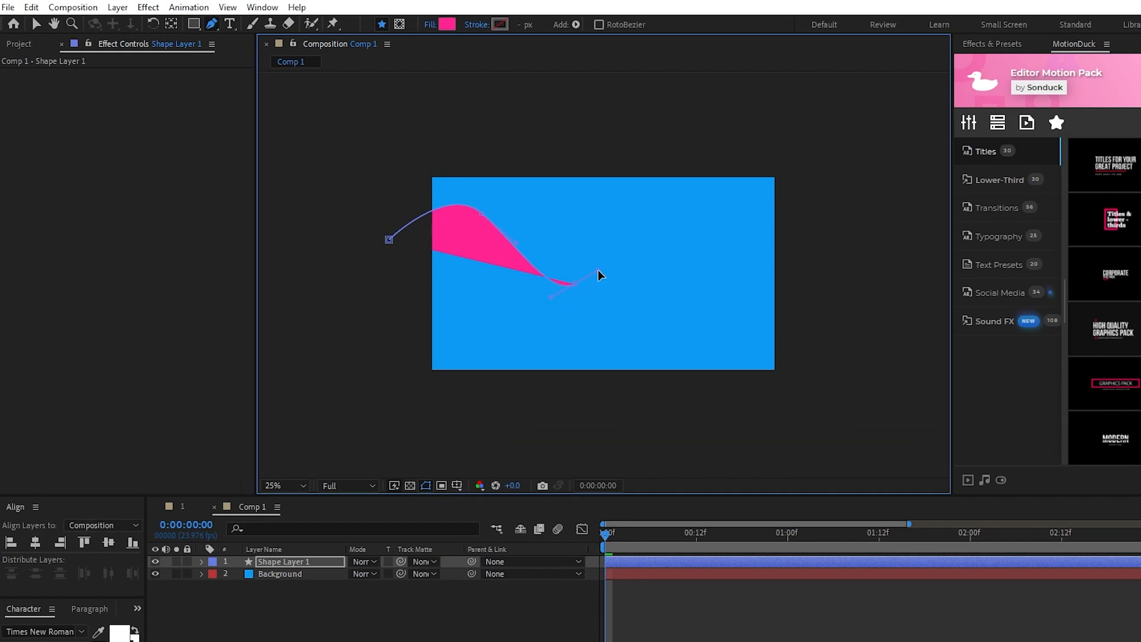
{"action": "left_click_drag", "start_coordinate": [659, 236], "coordinate": [678, 236]}
{"action": "left_click_drag", "start_coordinate": [754, 259], "coordinate": [776, 250]}
{"action": "left_click_drag", "start_coordinate": [840, 214], "coordinate": [870, 237]}
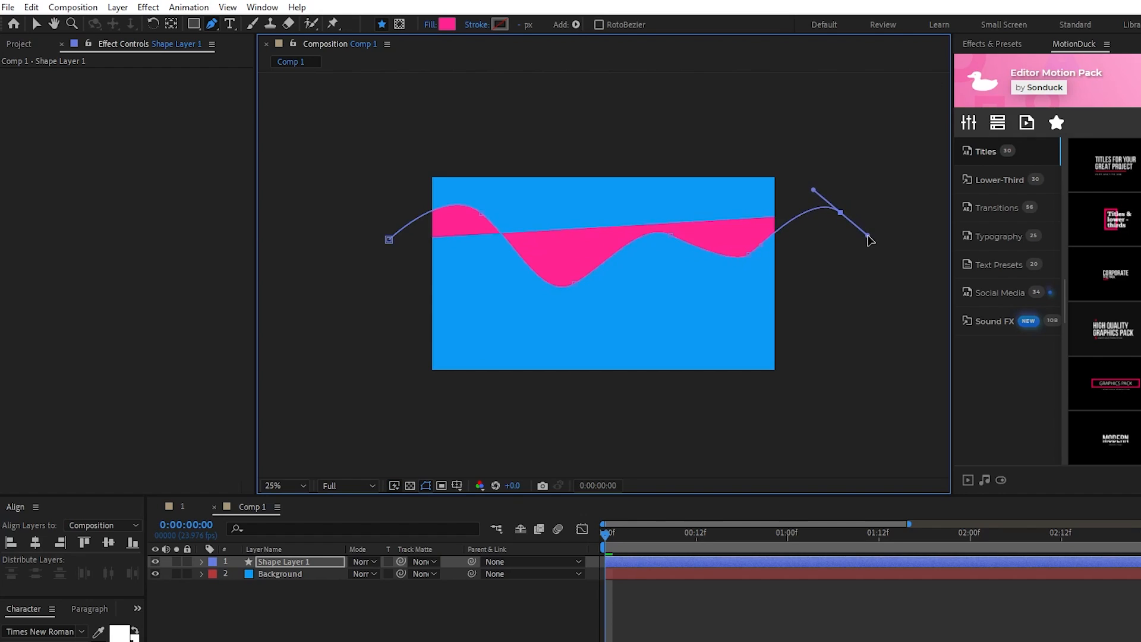
{"action": "left_click_drag", "start_coordinate": [860, 418], "coordinate": [820, 428]}
{"action": "left_click_drag", "start_coordinate": [544, 457], "coordinate": [524, 444]}
{"action": "left_click_drag", "start_coordinate": [355, 374], "coordinate": [348, 399]}
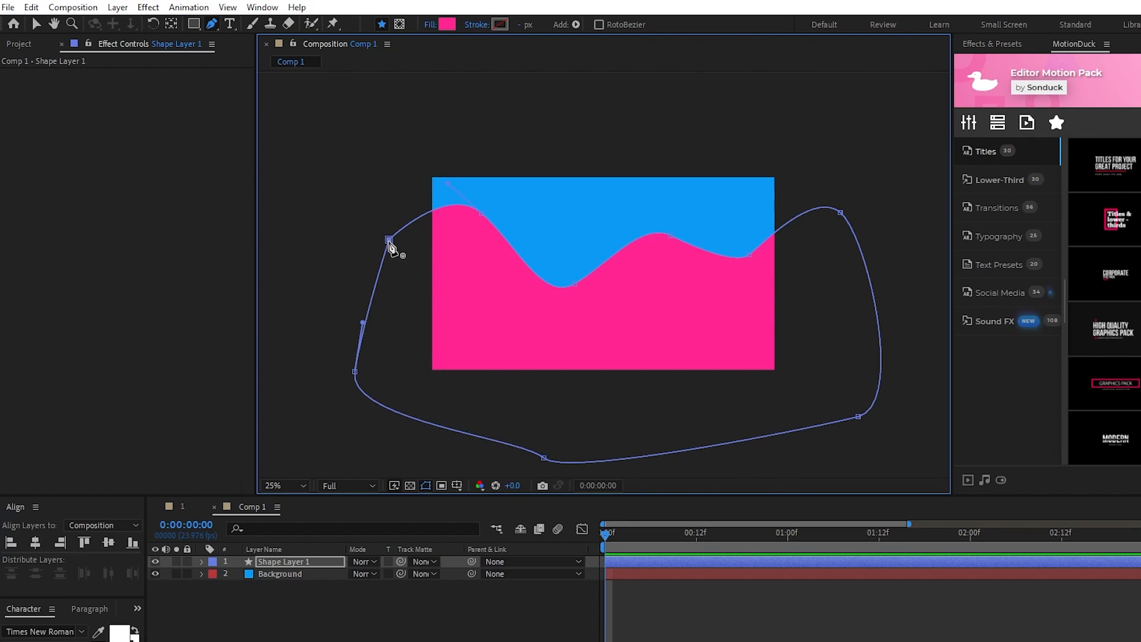
{"action": "left_click", "coordinate": [389, 241]}
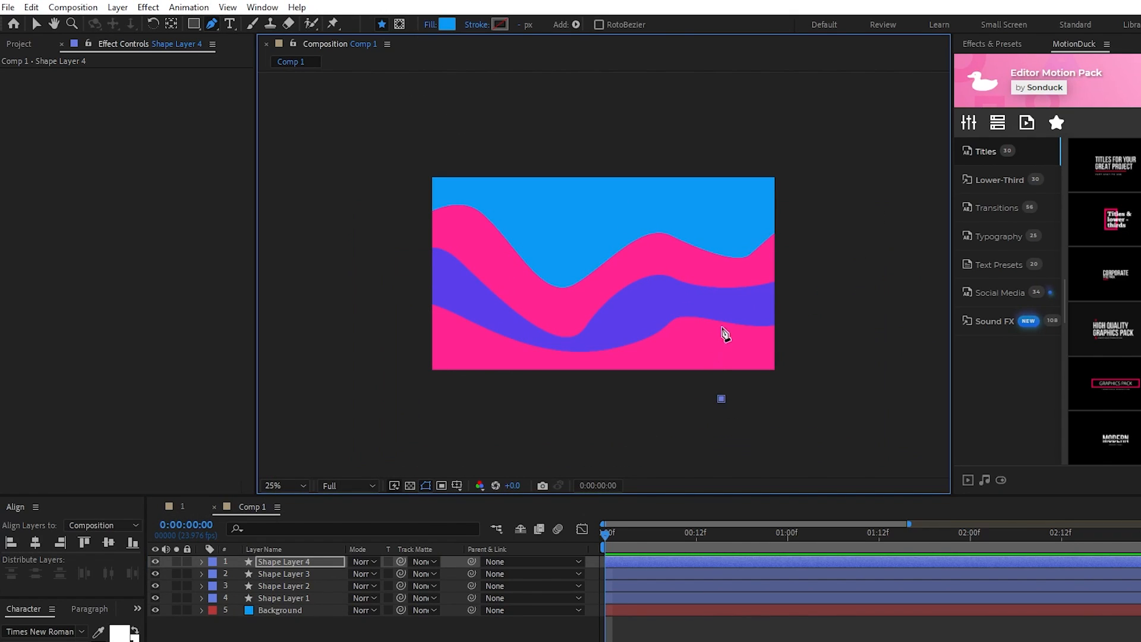
Step: Finish and close the blue curved shape at the lower right
{"action": "left_click_drag", "start_coordinate": [807, 403], "coordinate": [768, 406]}
{"action": "left_click", "coordinate": [723, 400]}
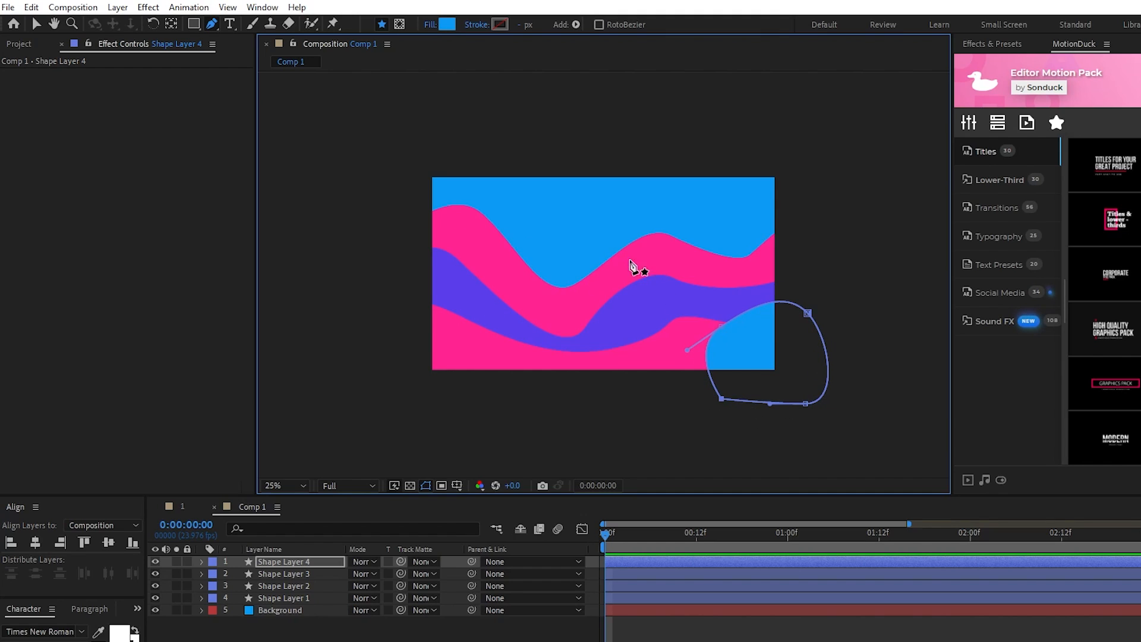
{"action": "scroll", "coordinate": [633, 283], "scroll_direction": "up", "scroll_amount": 1}
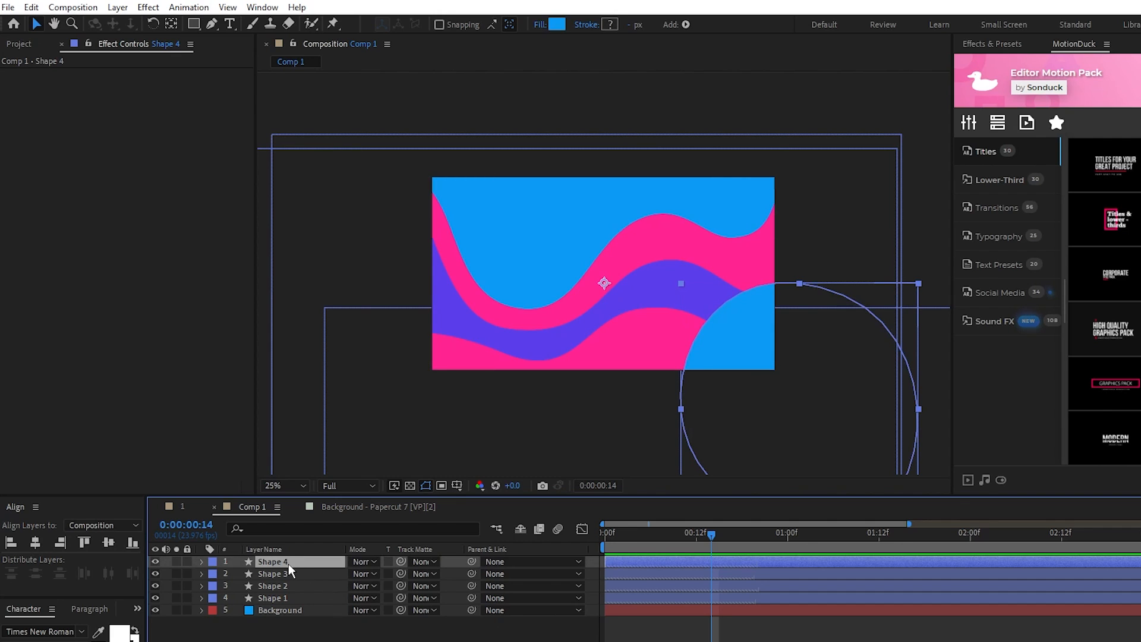
Step: Give Shape 4 a Drop Shadow with Distance 0 and Softness 500
{"action": "left_click", "coordinate": [148, 7]}
{"action": "mouse_move", "coordinate": [180, 311]}
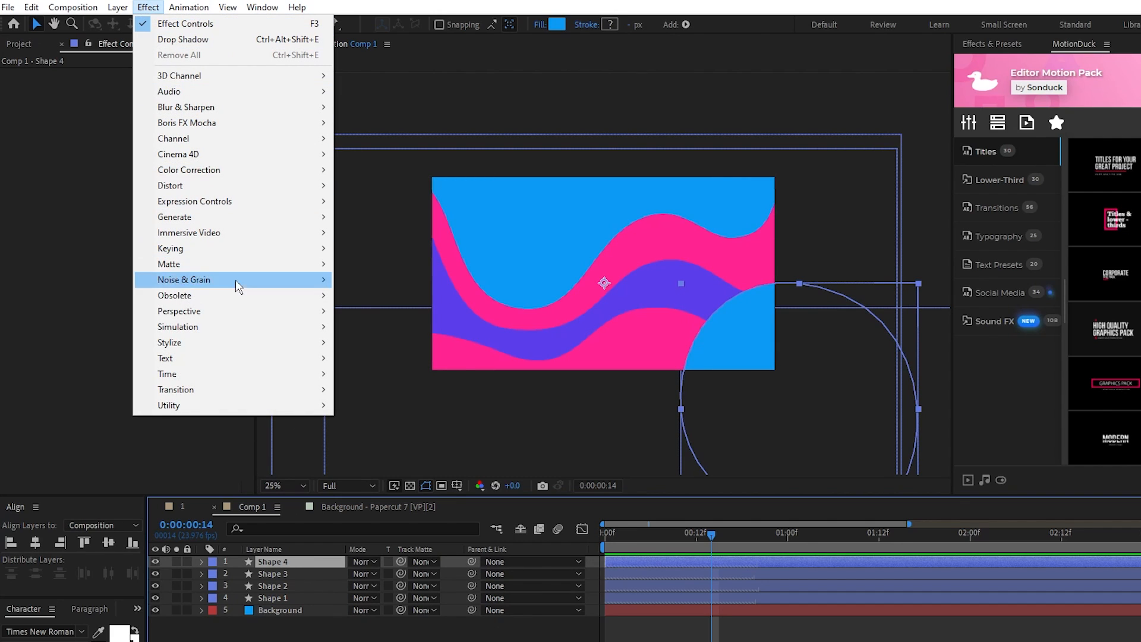
{"action": "left_click", "coordinate": [386, 438]}
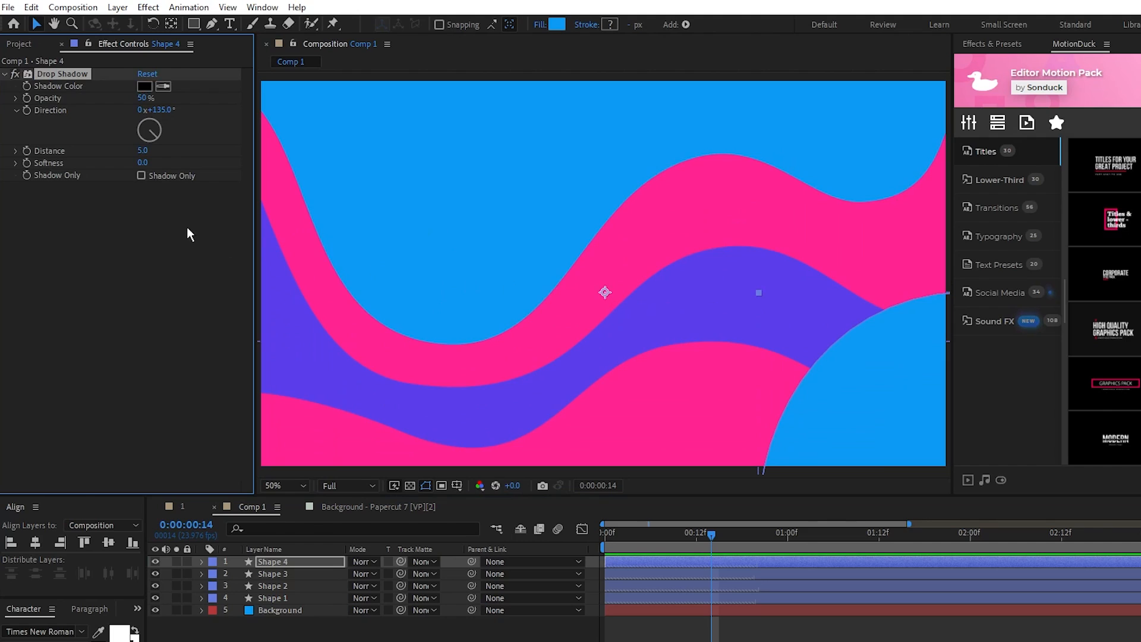
{"action": "left_click_drag", "start_coordinate": [143, 150], "coordinate": [26, 152]}
{"action": "type", "text": "500"}
{"action": "key", "text": "Return"}
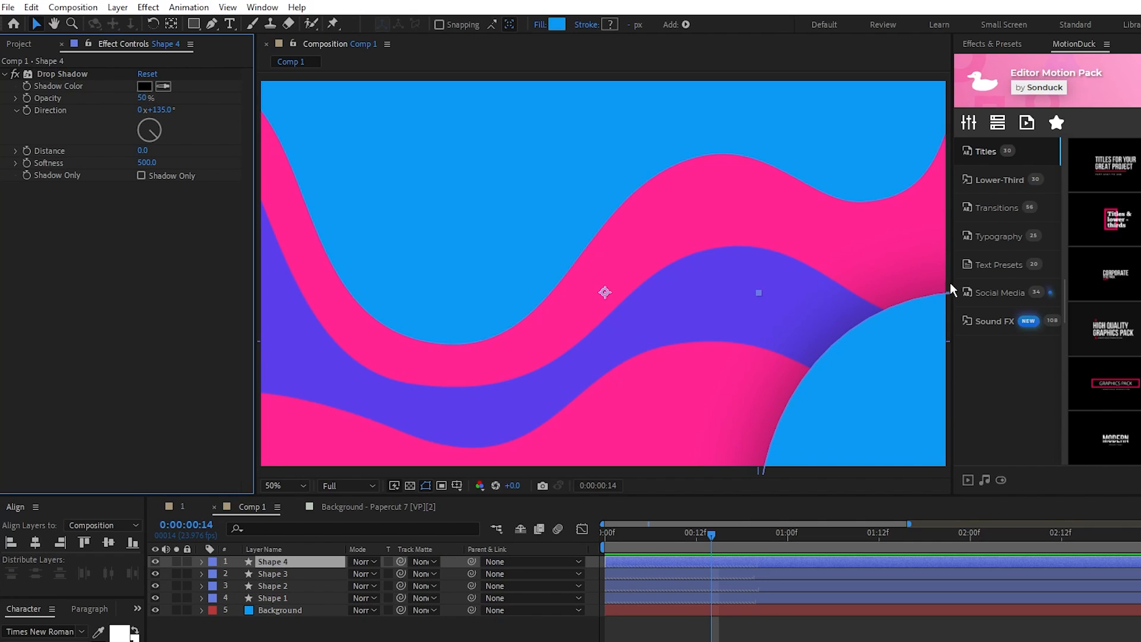
Step: Copy the drop shadow onto the other shape layers, then deselect all
{"action": "left_click", "coordinate": [67, 76]}
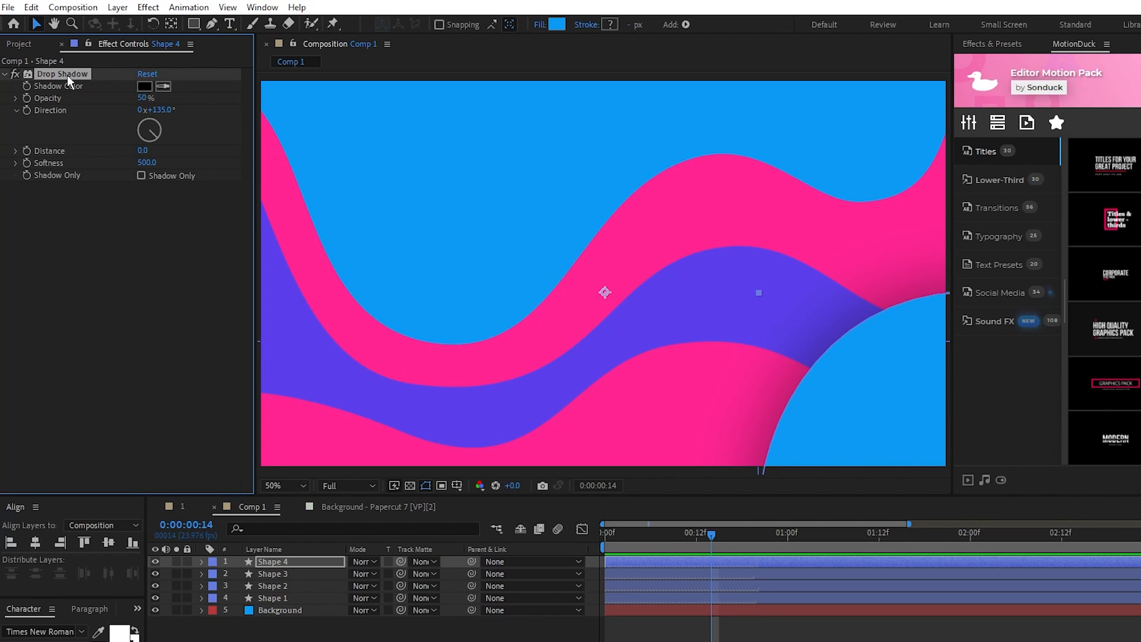
{"action": "key", "text": "ctrl+c"}
{"action": "left_click", "coordinate": [272, 573]}
{"action": "key", "text": "ctrl+v"}
{"action": "key", "text": "ctrl+v"}
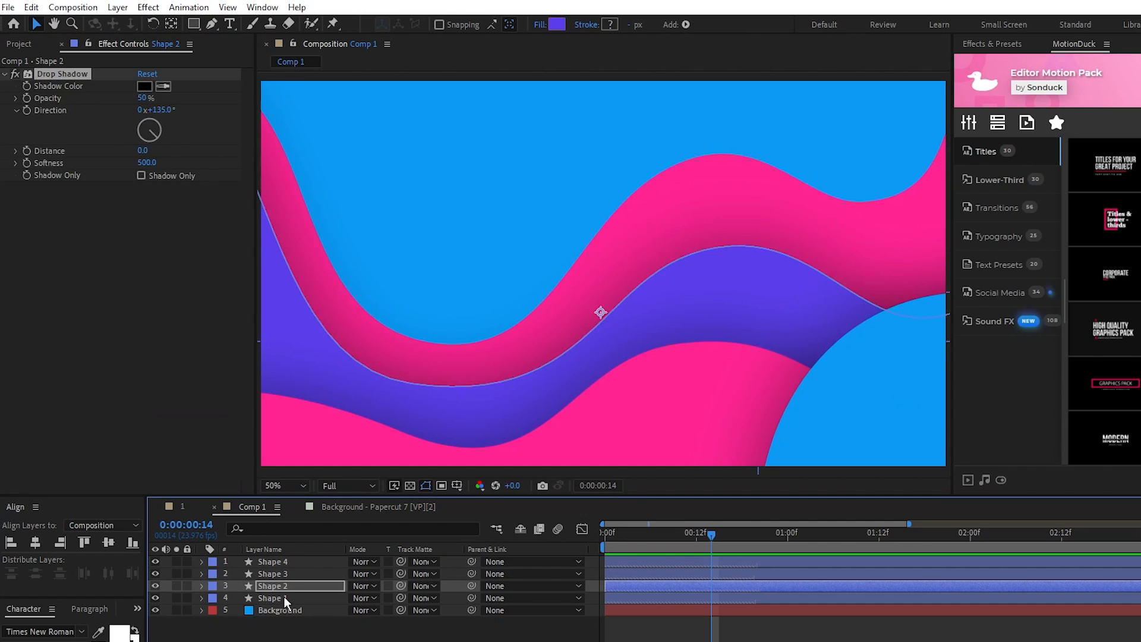
{"action": "left_click", "coordinate": [273, 597]}
{"action": "key", "text": "F2"}
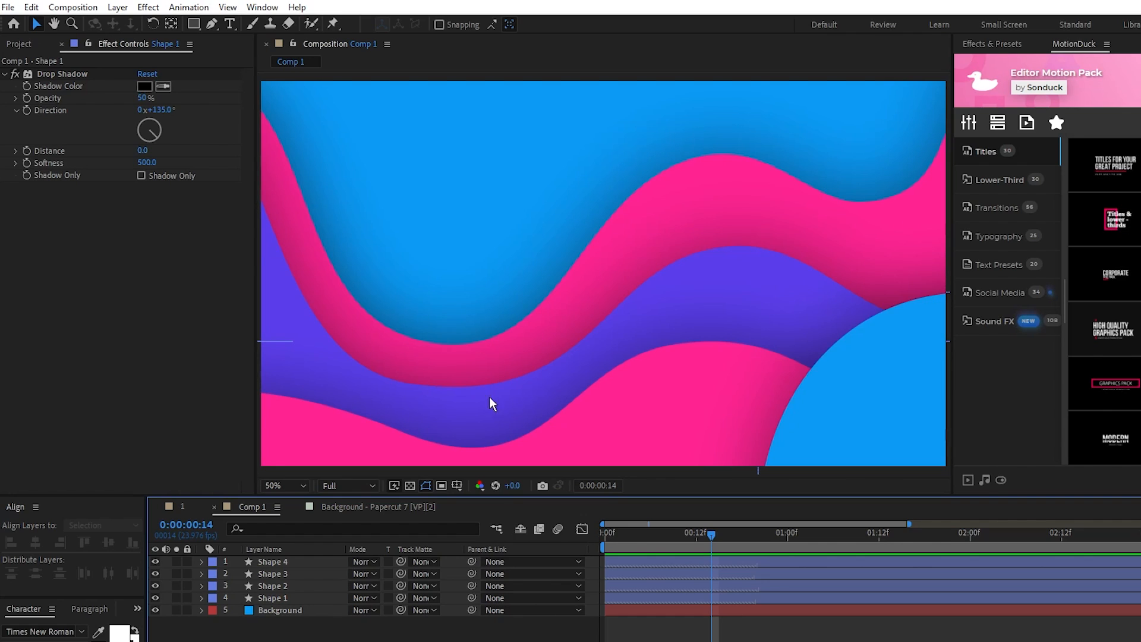
{"action": "scroll", "coordinate": [490, 396], "scroll_direction": "down", "scroll_amount": 1}
Step: Move the anchor points of Shape 4, 3 and 2 down toward the bottom with Pan Behind
{"action": "left_click", "coordinate": [297, 563]}
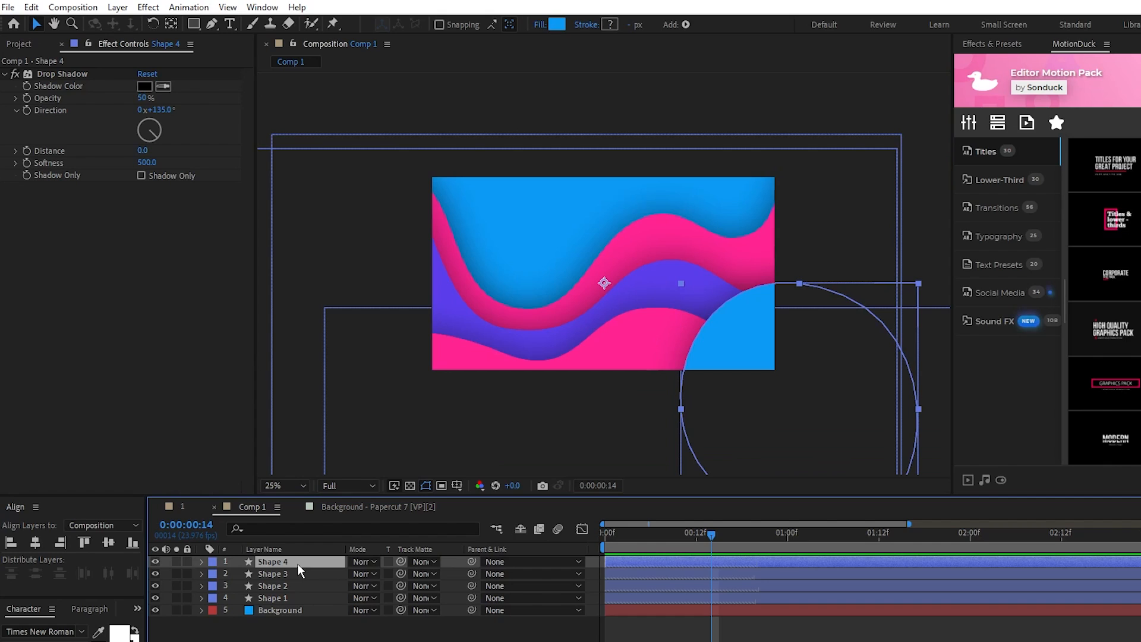
{"action": "left_click", "coordinate": [171, 21]}
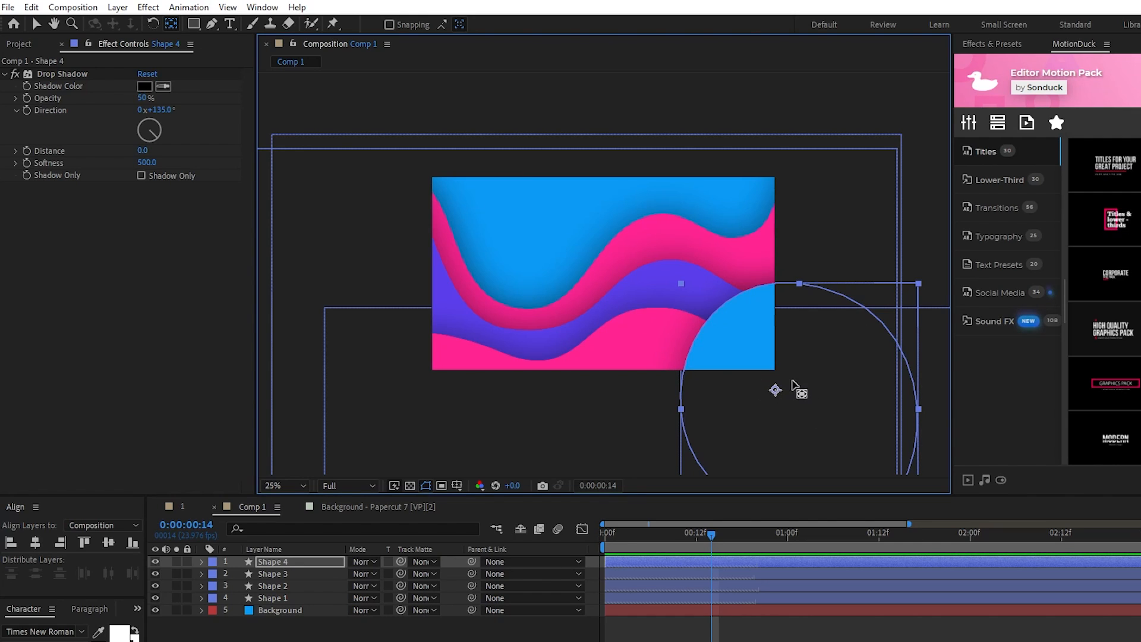
{"action": "left_click", "coordinate": [294, 574]}
{"action": "left_click_drag", "start_coordinate": [671, 371], "coordinate": [704, 422]}
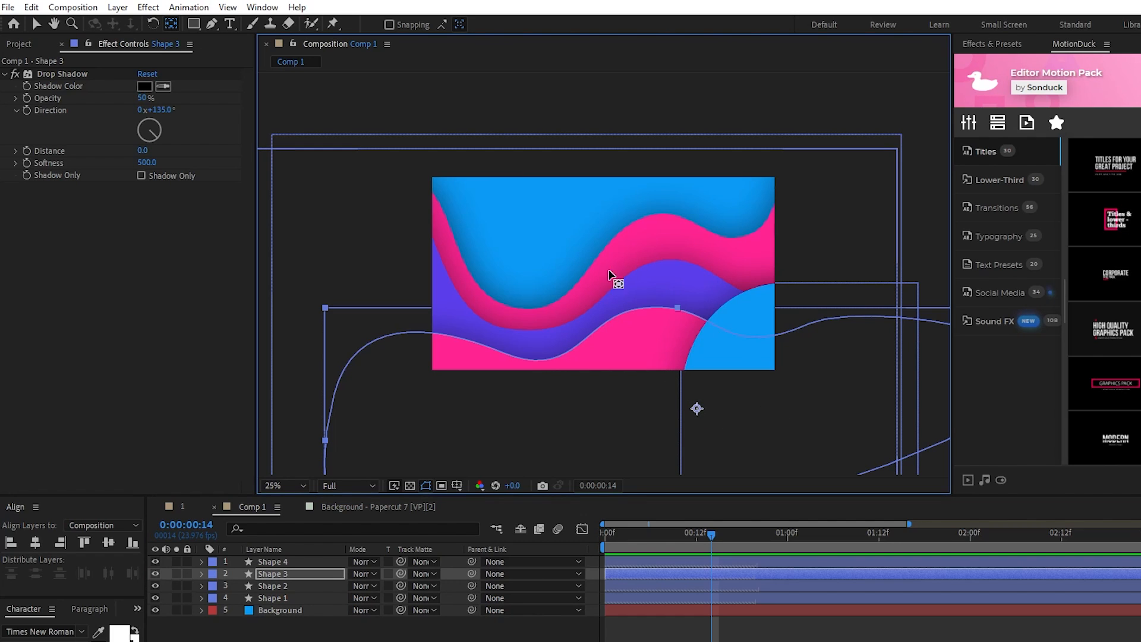
{"action": "left_click", "coordinate": [586, 337]}
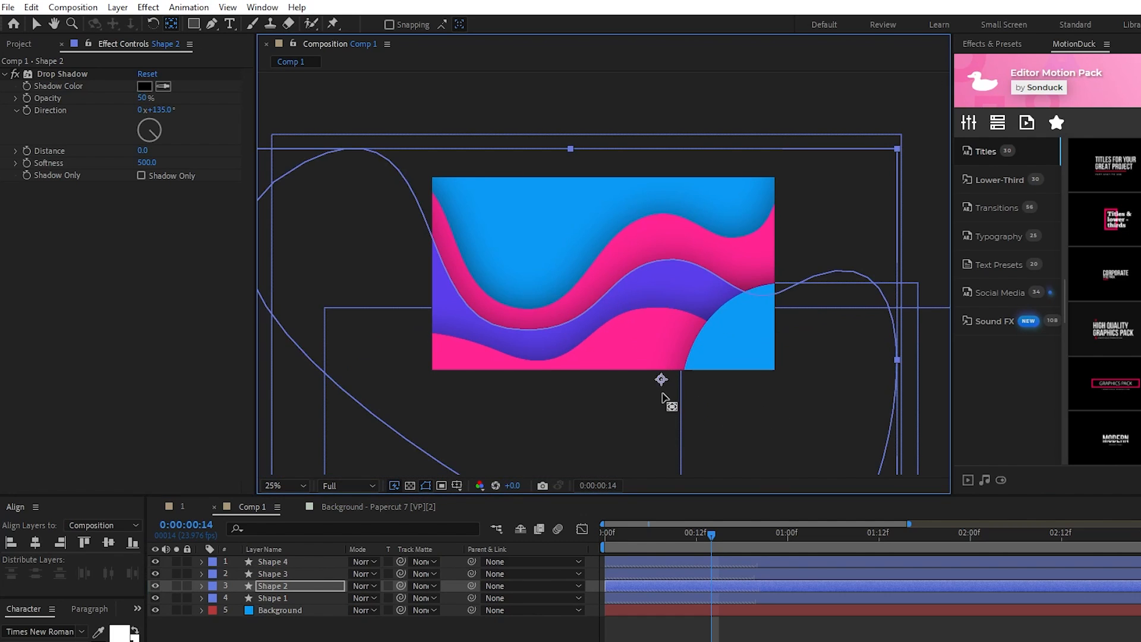
{"action": "left_click_drag", "start_coordinate": [602, 294], "coordinate": [667, 413]}
{"action": "left_click", "coordinate": [295, 598]}
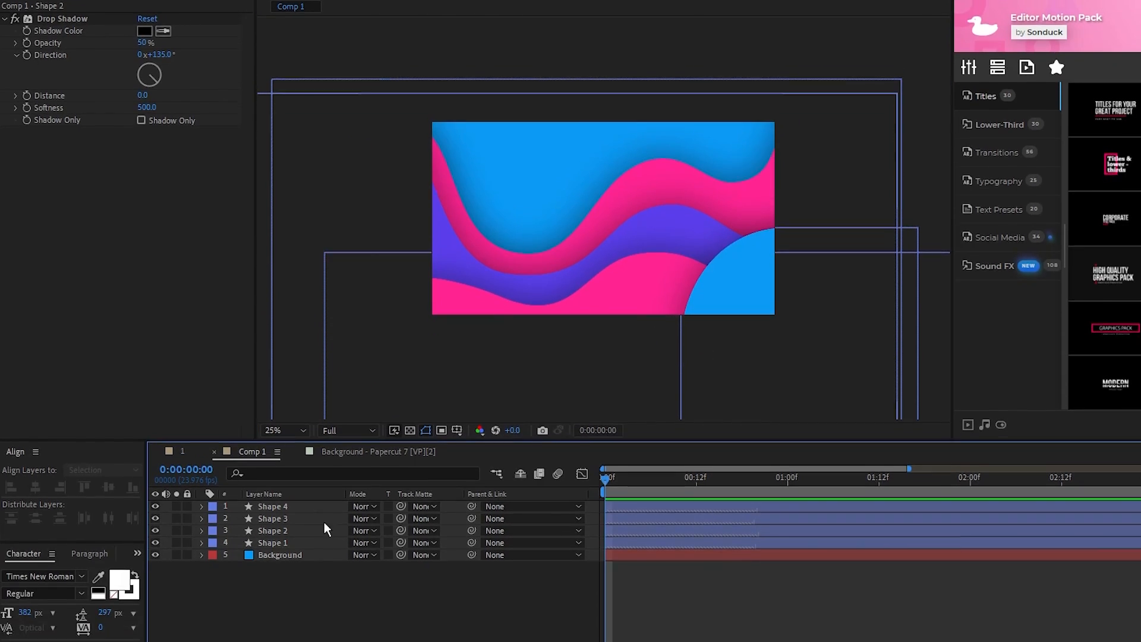
Step: Keyframe Shape 4's Scale at 0% on frame 0, 110% at 0:15 and 100% at 1:01
{"action": "key", "text": "s"}
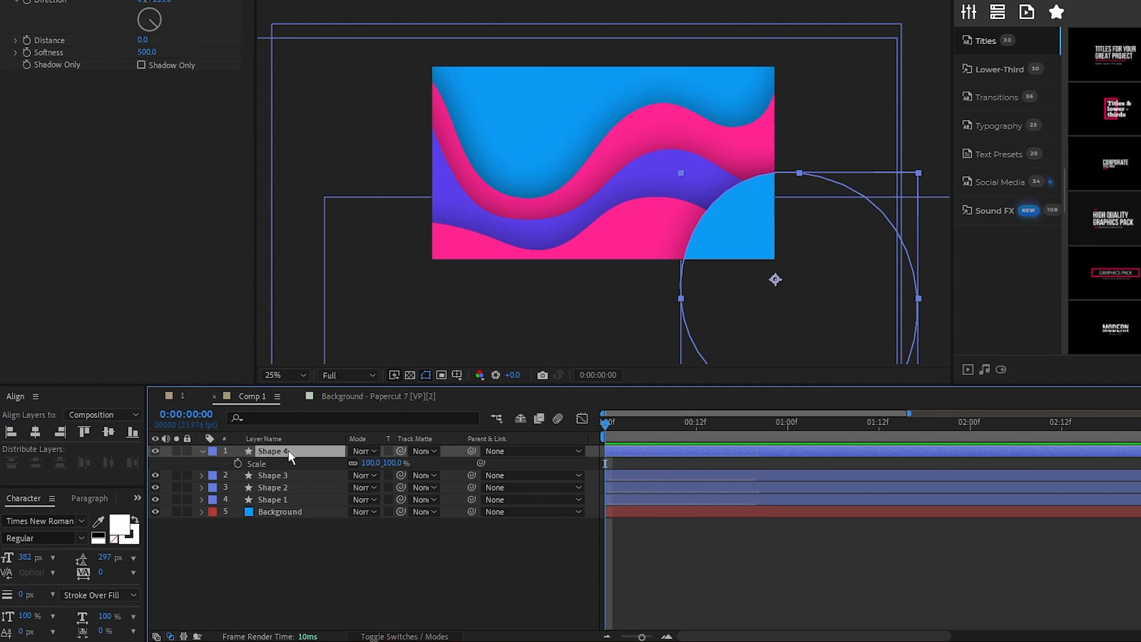
{"action": "left_click", "coordinate": [238, 463]}
{"action": "left_click", "coordinate": [393, 464]}
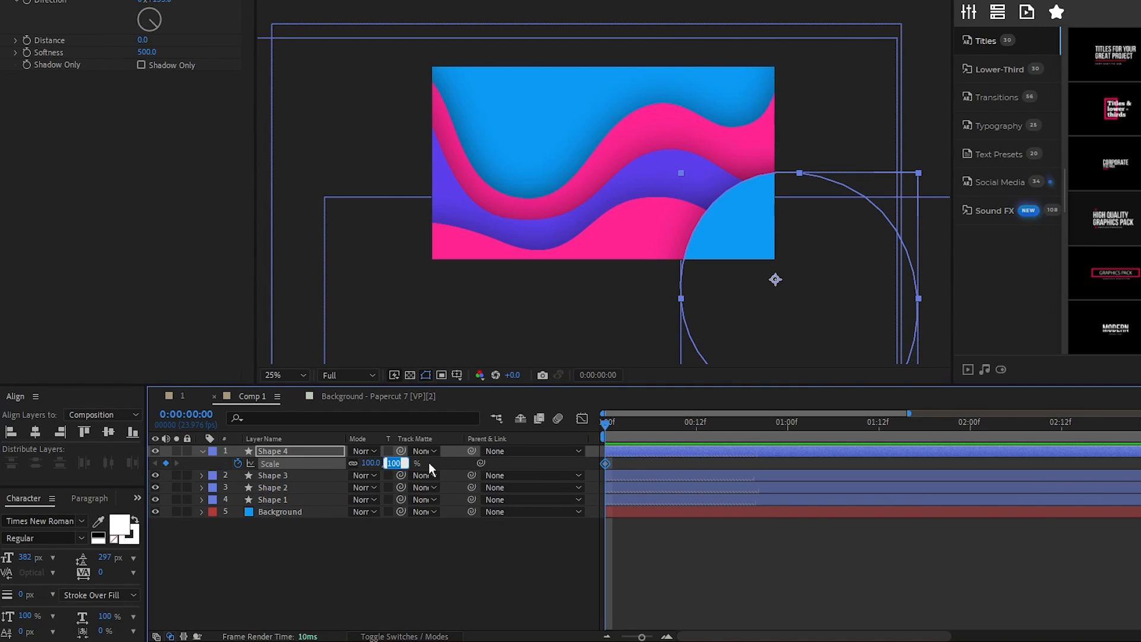
{"action": "type", "text": "0"}
{"action": "key", "text": "Return"}
{"action": "key", "text": "shift+Page_Down"}
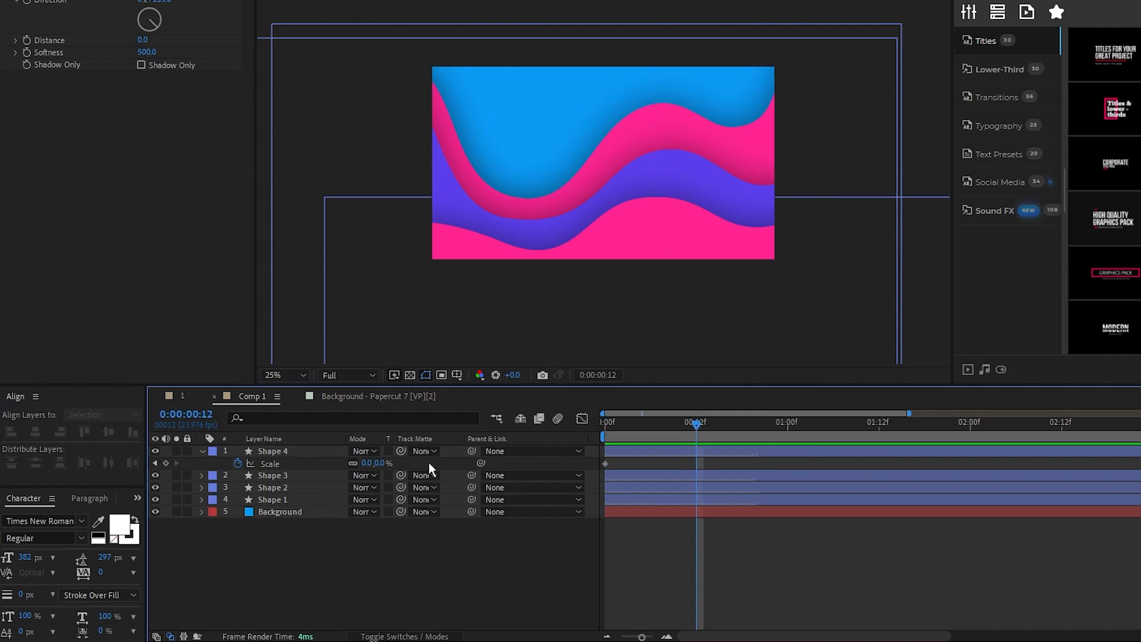
{"action": "key", "text": "Page_Down"}
{"action": "key", "text": "Page_Down"}
{"action": "key", "text": "Page_Down"}
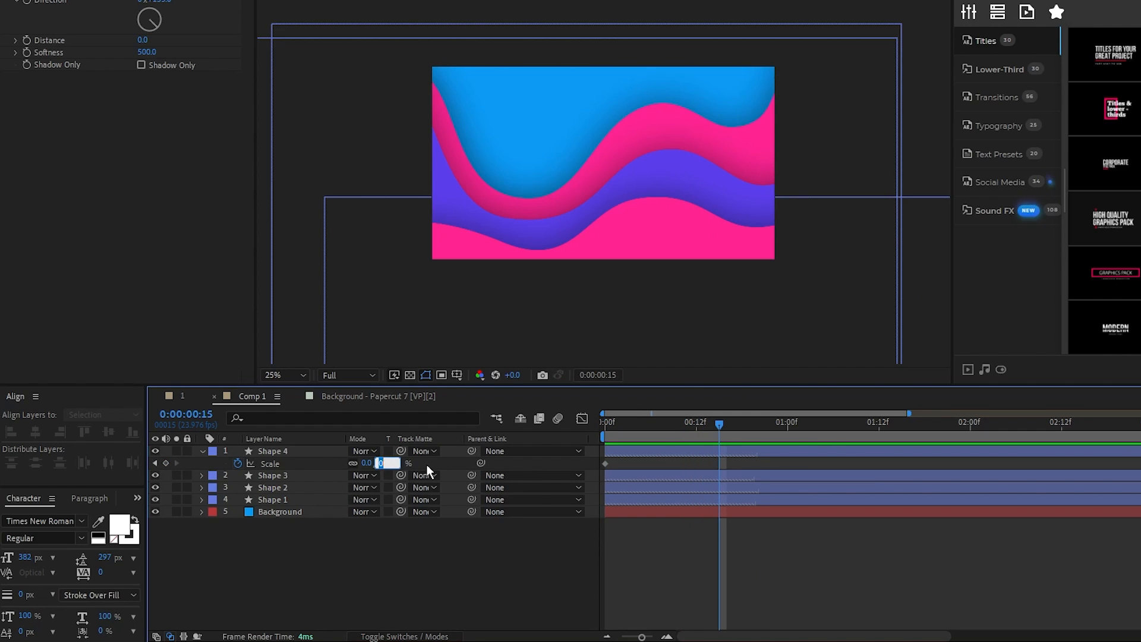
{"action": "type", "text": "110"}
{"action": "key", "text": "Return"}
{"action": "key", "text": "Page_Down"}
{"action": "key", "text": "Page_Down"}
{"action": "key", "text": "Page_Down"}
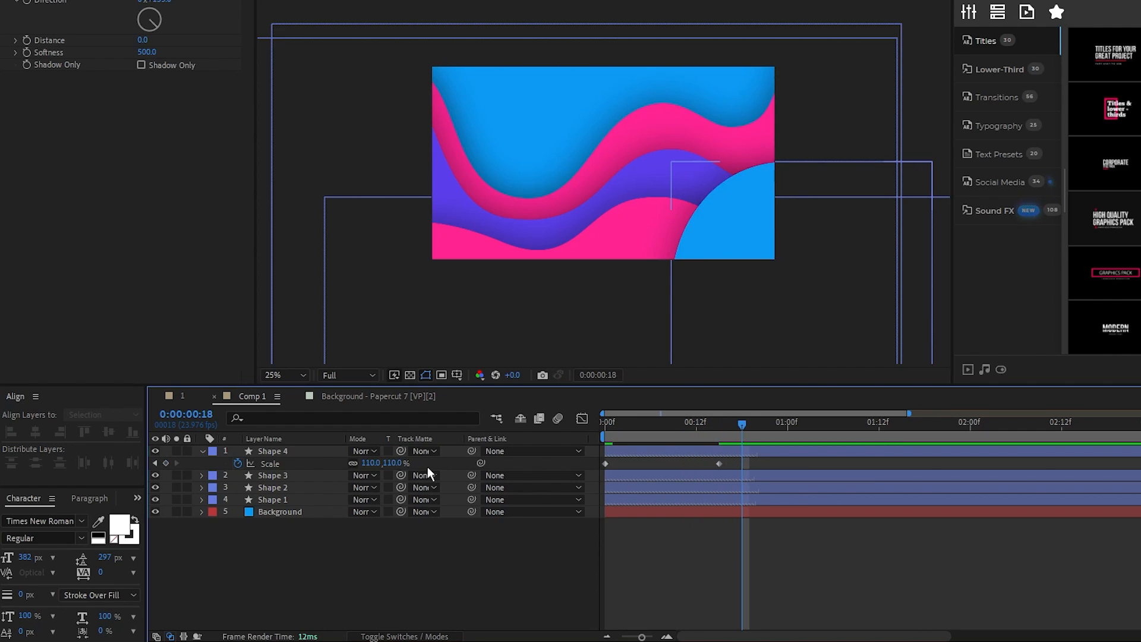
{"action": "key", "text": "Page_Down"}
{"action": "key", "text": "Page_Down"}
{"action": "key", "text": "Page_Down"}
{"action": "key", "text": "Page_Down"}
{"action": "key", "text": "Page_Down"}
{"action": "key", "text": "Page_Down"}
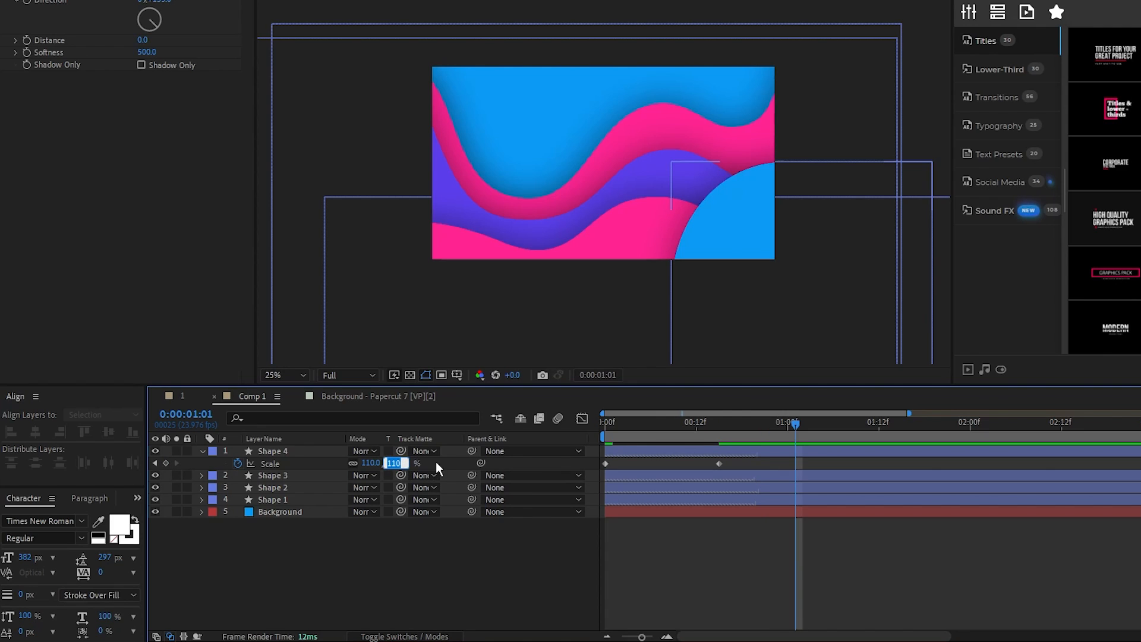
{"action": "type", "text": "100"}
{"action": "key", "text": "Return"}
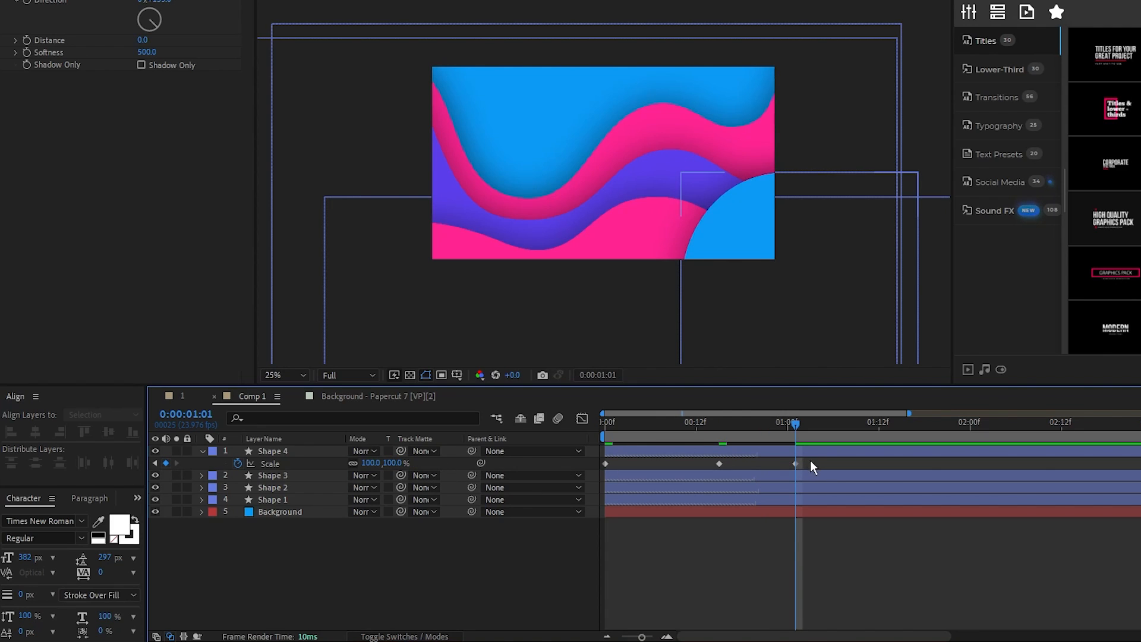
Step: Easy Ease the three keyframes and shape the speed graph to spike sharply at the start
{"action": "left_click_drag", "start_coordinate": [811, 455], "coordinate": [593, 474]}
{"action": "key", "text": "F9"}
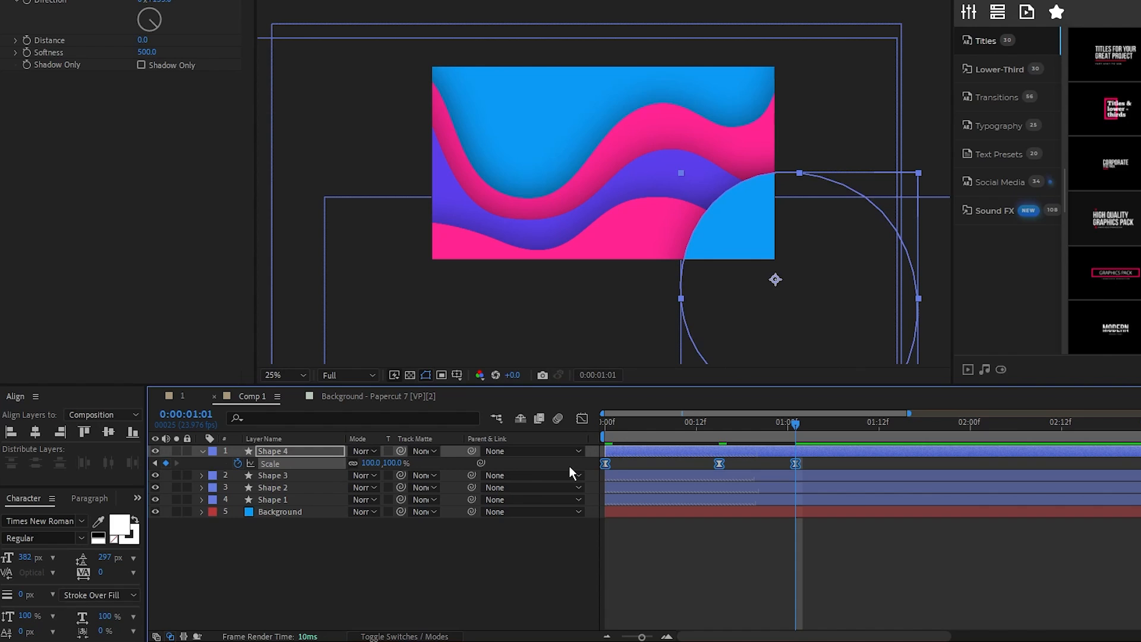
{"action": "left_click", "coordinate": [582, 419]}
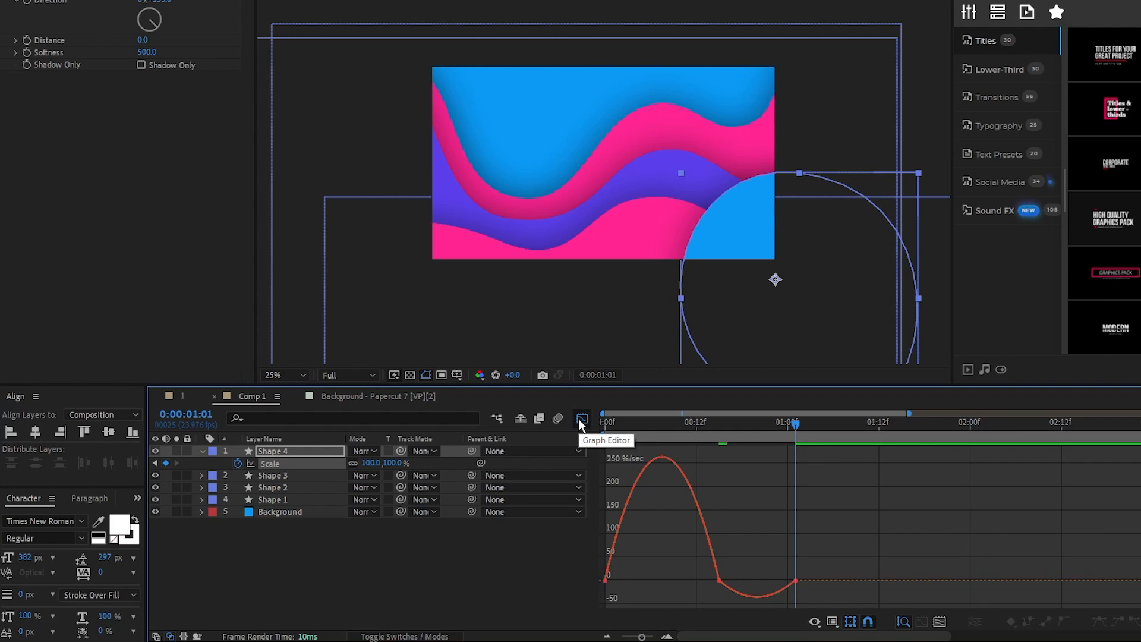
{"action": "left_click_drag", "start_coordinate": [701, 585], "coordinate": [660, 580]}
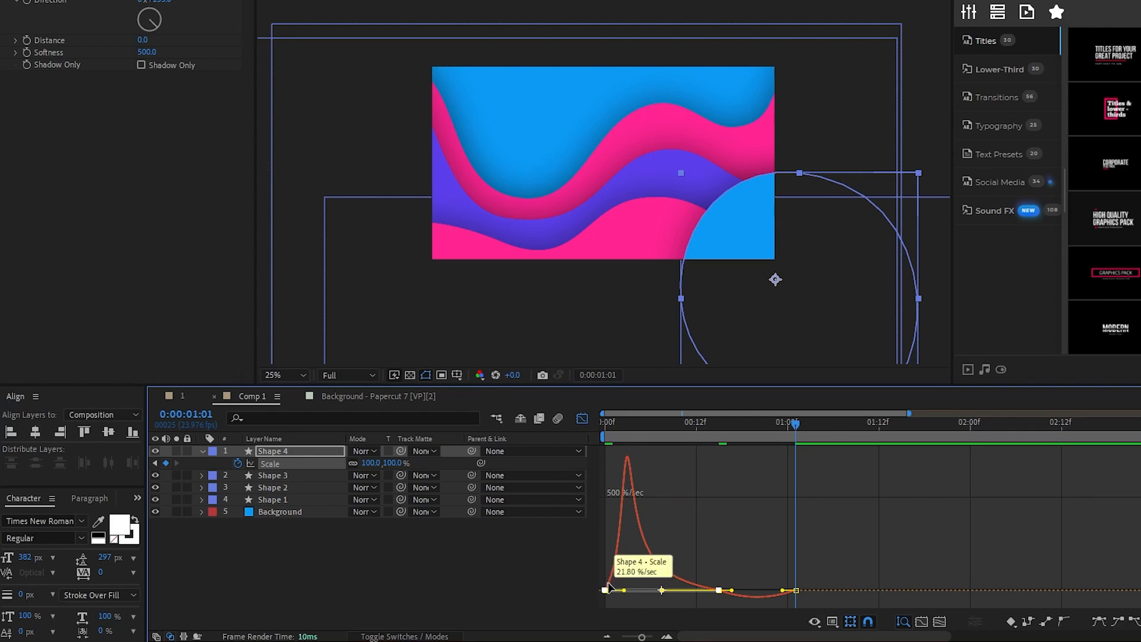
{"action": "left_click", "coordinate": [583, 425]}
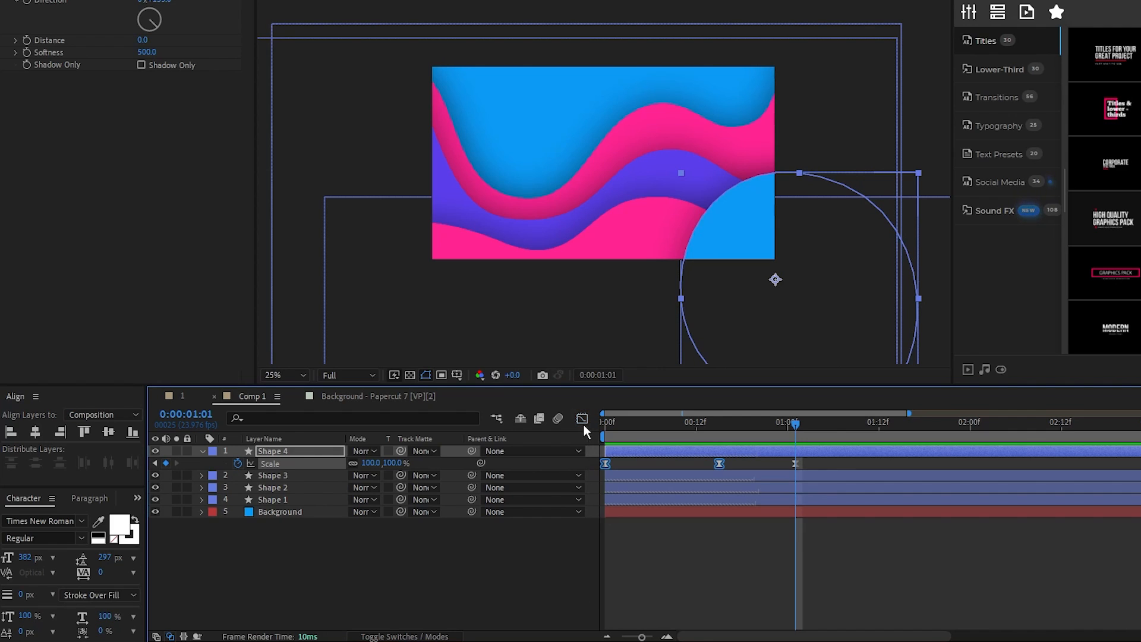
Step: Paste the scale keyframes onto Shape 3, Shape 2 and Shape 1
{"action": "left_click", "coordinate": [820, 481]}
{"action": "mouse_move", "coordinate": [606, 424]}
{"action": "left_mouse_down"}
{"action": "mouse_move", "coordinate": [728, 423]}
{"action": "mouse_move", "coordinate": [599, 433]}
{"action": "mouse_move", "coordinate": [794, 451]}
{"action": "mouse_move", "coordinate": [624, 471]}
{"action": "left_mouse_up"}
{"action": "left_click_drag", "start_coordinate": [792, 428], "coordinate": [599, 432]}
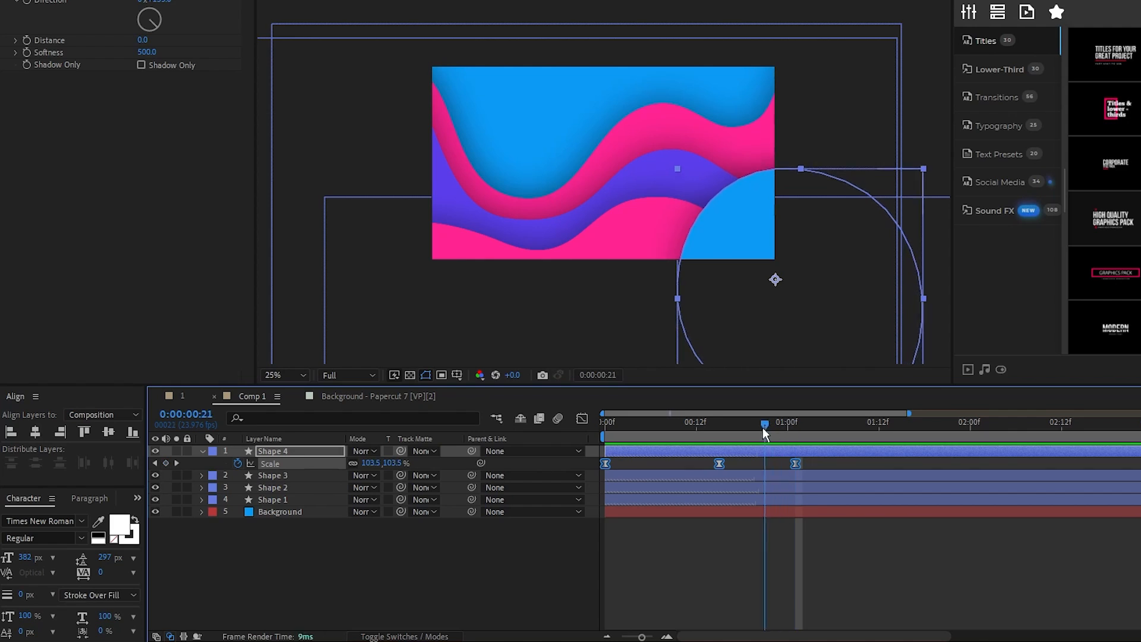
{"action": "left_click", "coordinate": [276, 477]}
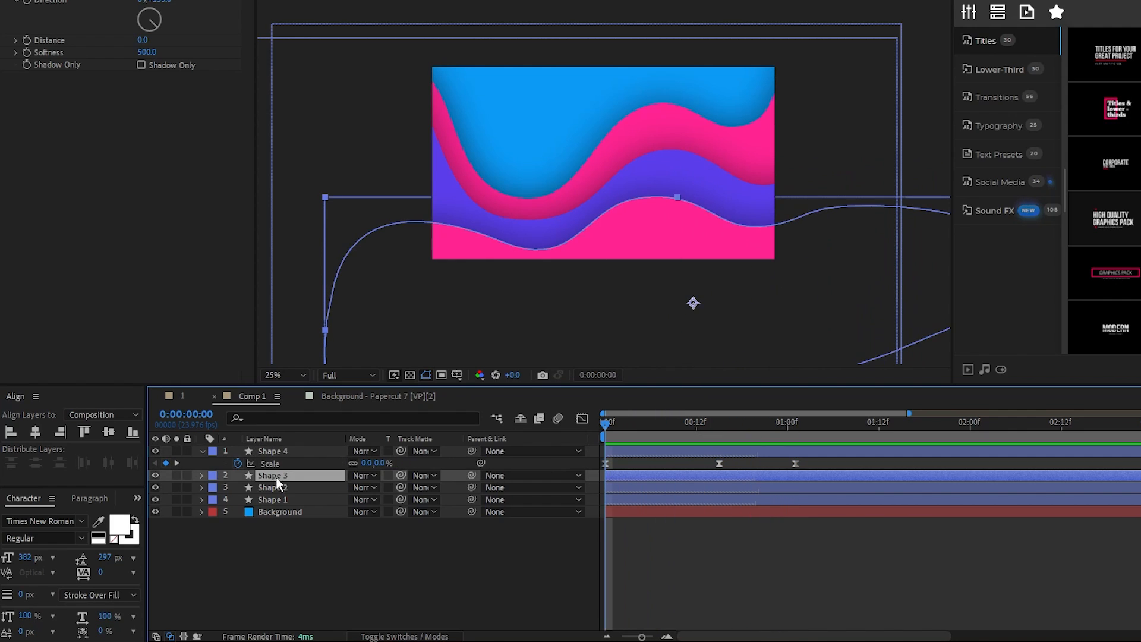
{"action": "key", "text": "ctrl+v"}
{"action": "left_click", "coordinate": [282, 488]}
{"action": "key", "text": "ctrl+v"}
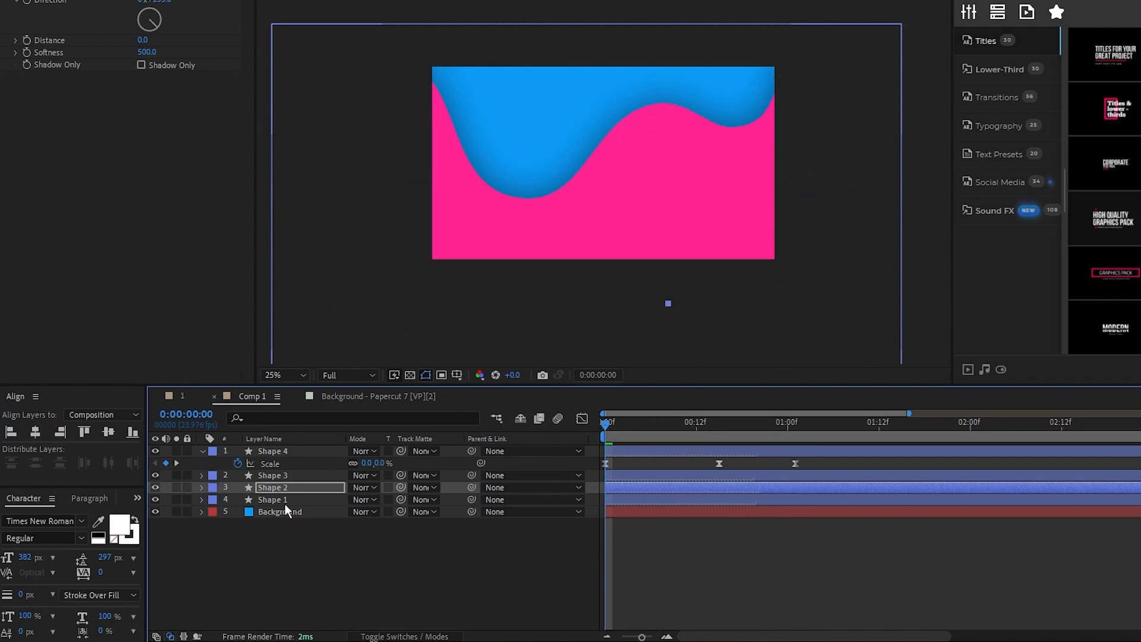
{"action": "left_click", "coordinate": [285, 501]}
{"action": "key", "text": "ctrl+v"}
{"action": "left_click", "coordinate": [203, 450]}
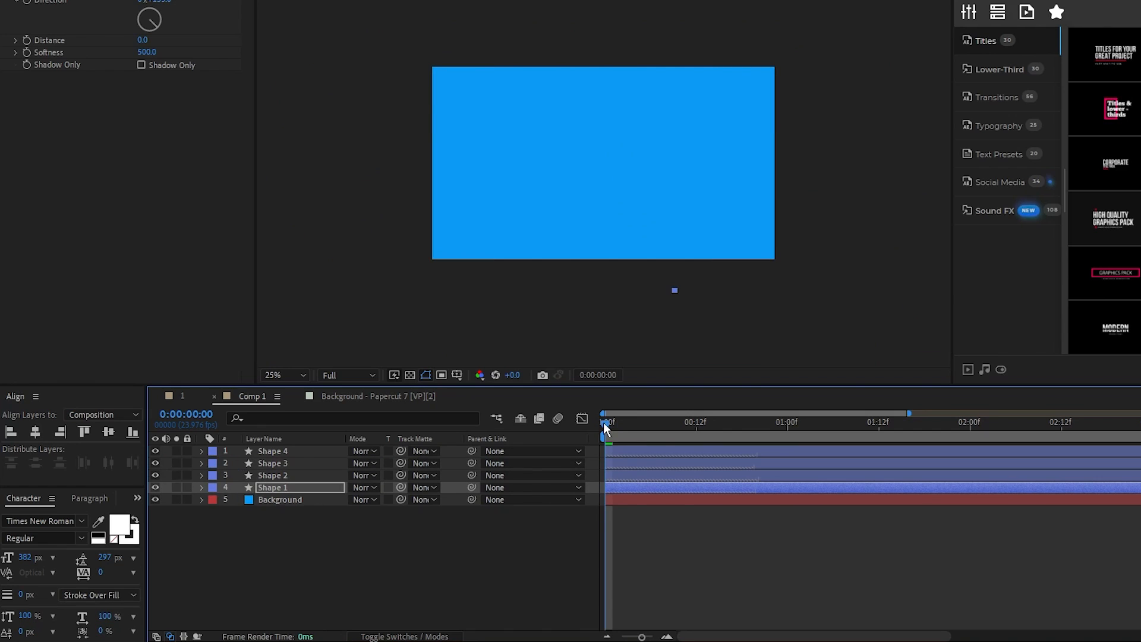
Step: Offset Shape 3, 2 and 1 progressively later in the timeline and preview the staggered bounce
{"action": "mouse_move", "coordinate": [606, 421]}
{"action": "left_mouse_down"}
{"action": "mouse_move", "coordinate": [796, 428]}
{"action": "mouse_move", "coordinate": [605, 423]}
{"action": "left_mouse_up"}
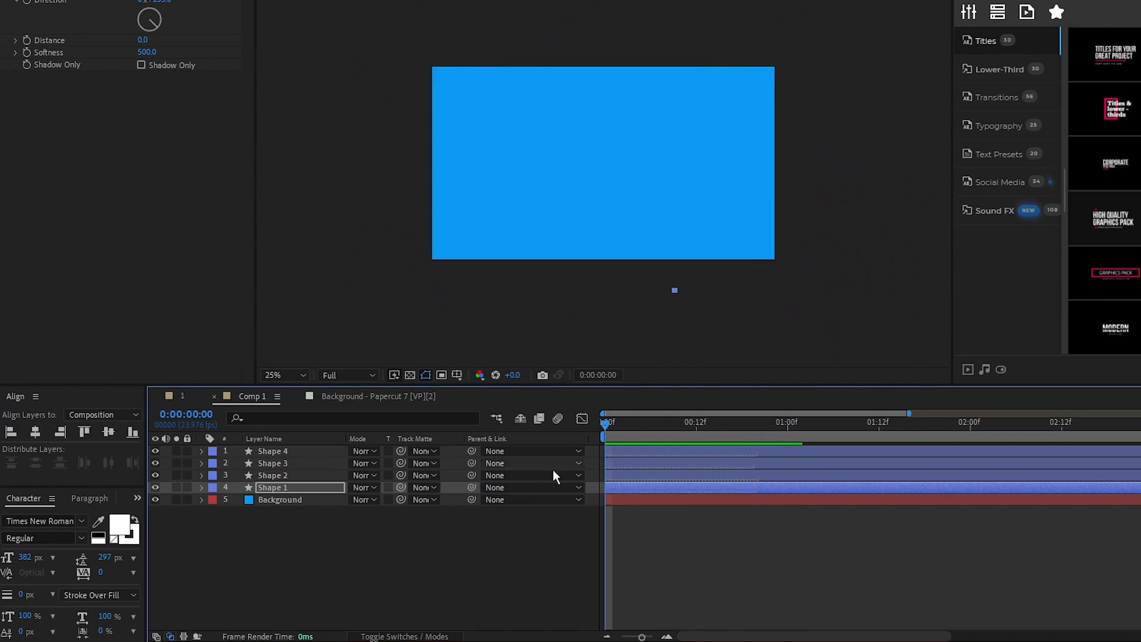
{"action": "left_click", "coordinate": [526, 464]}
{"action": "left_click_drag", "start_coordinate": [620, 464], "coordinate": [664, 491]}
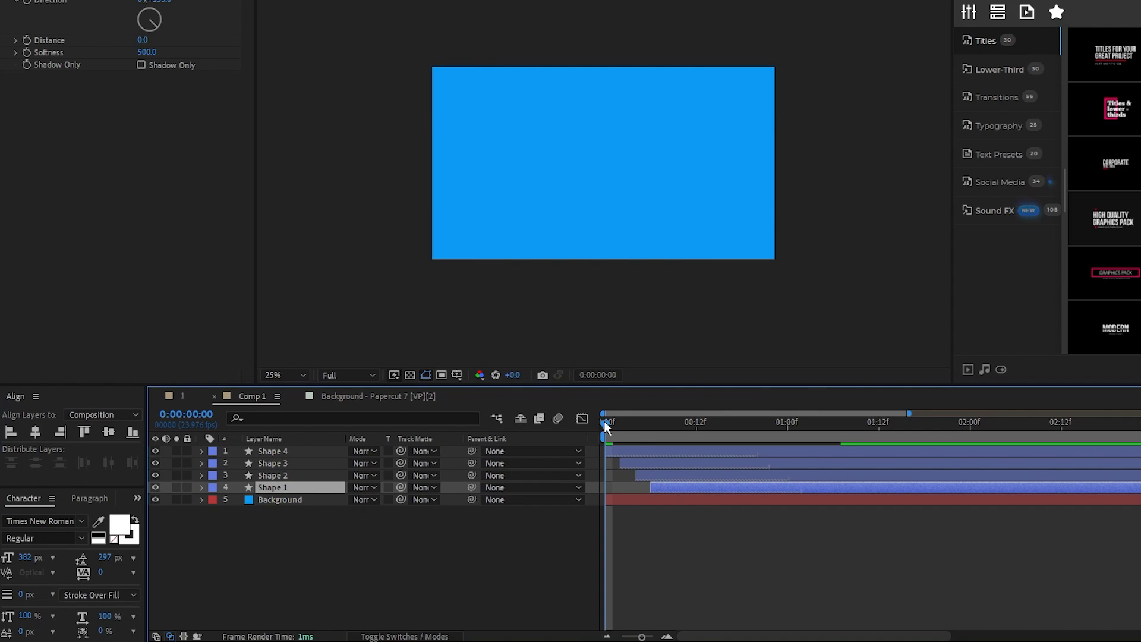
{"action": "left_click_drag", "start_coordinate": [605, 422], "coordinate": [797, 426]}
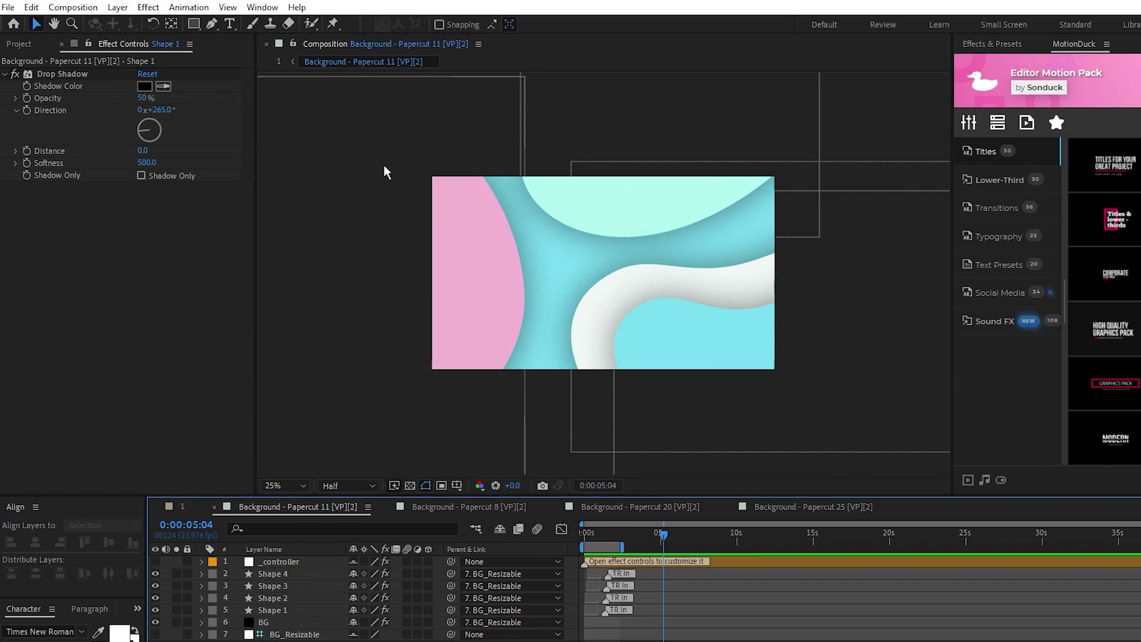
Step: Inspect the Papercut 11 shape layers' drop shadows and scrub through their bounce-in
{"action": "left_click", "coordinate": [62, 75]}
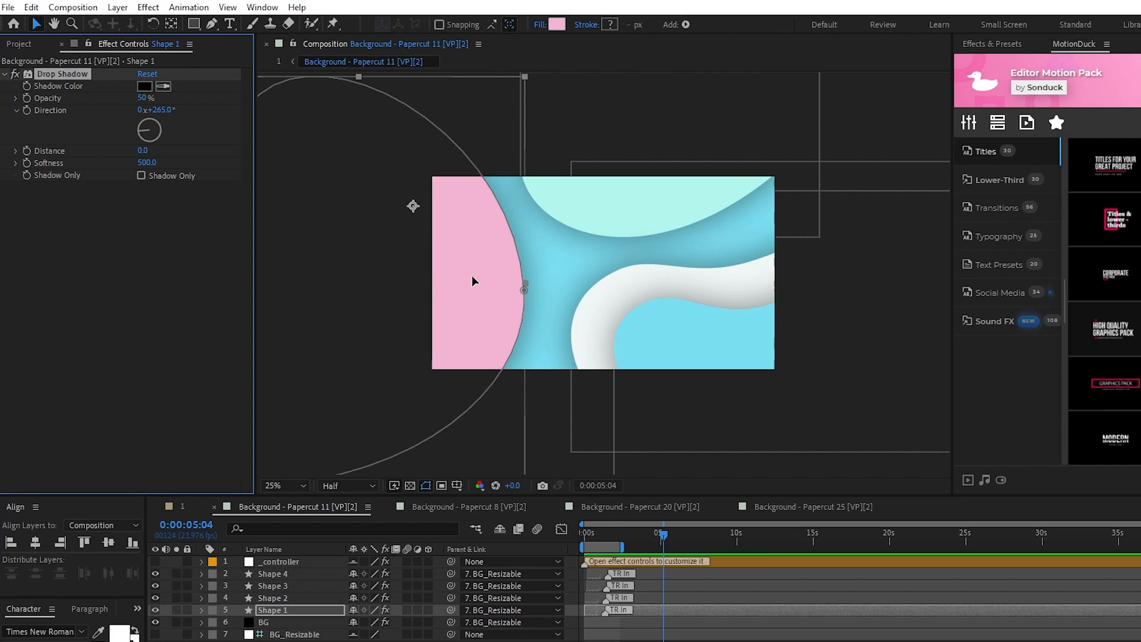
{"action": "key", "text": "ctrl+Up"}
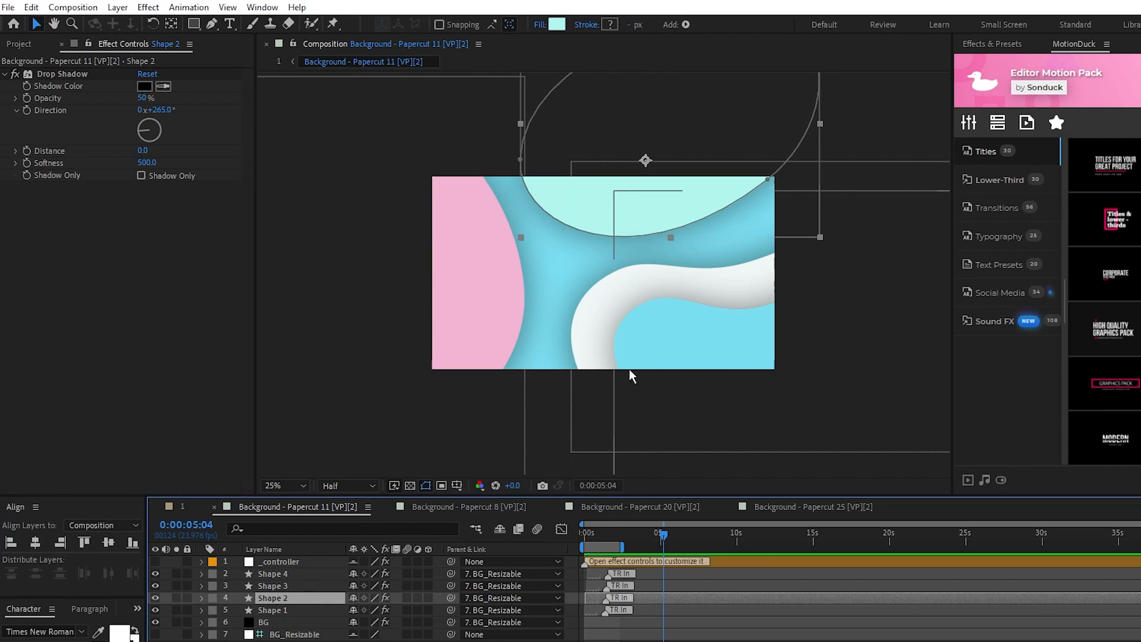
{"action": "left_click_drag", "start_coordinate": [662, 533], "coordinate": [589, 534]}
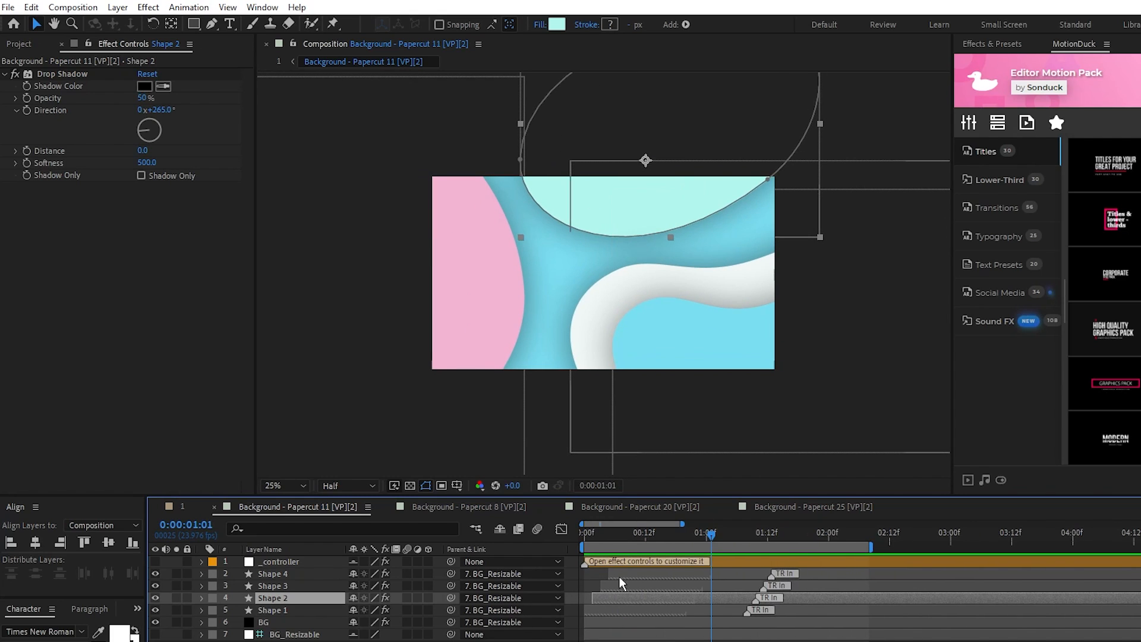
{"action": "mouse_move", "coordinate": [709, 533]}
{"action": "left_mouse_down"}
{"action": "mouse_move", "coordinate": [583, 535]}
{"action": "mouse_move", "coordinate": [686, 540]}
{"action": "left_mouse_up"}
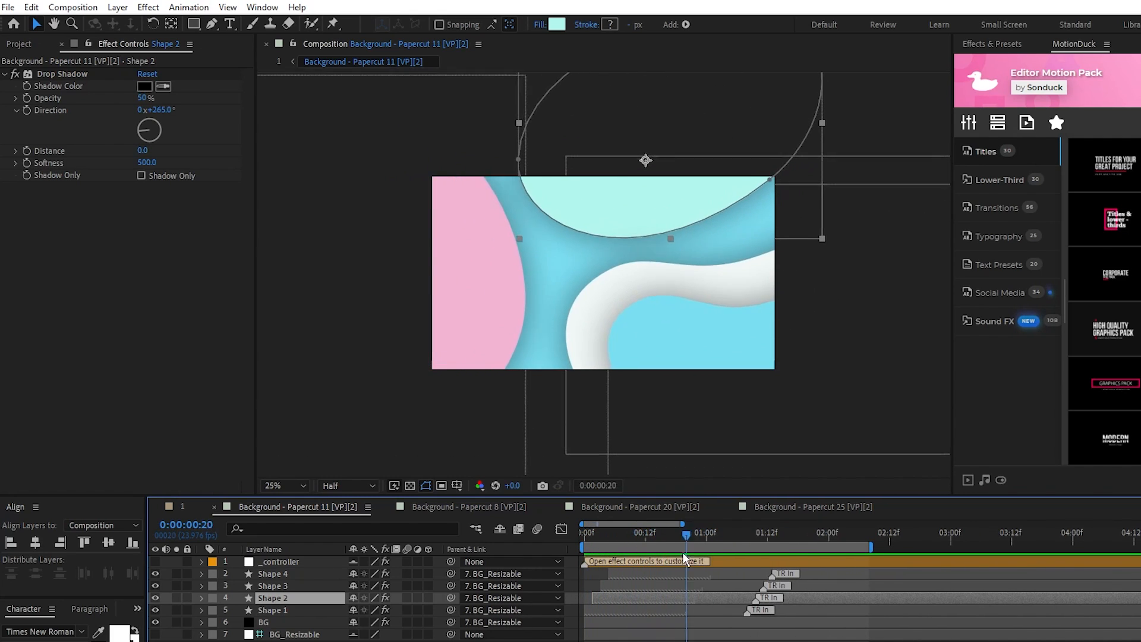
{"action": "key", "text": "Page_Down"}
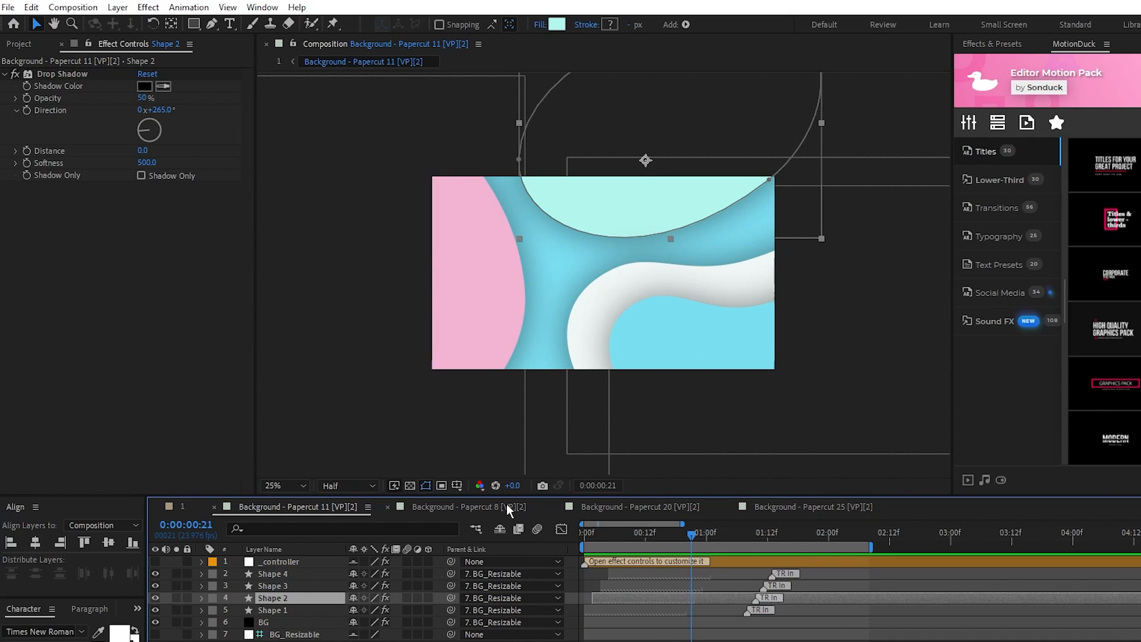
{"action": "left_click", "coordinate": [288, 612]}
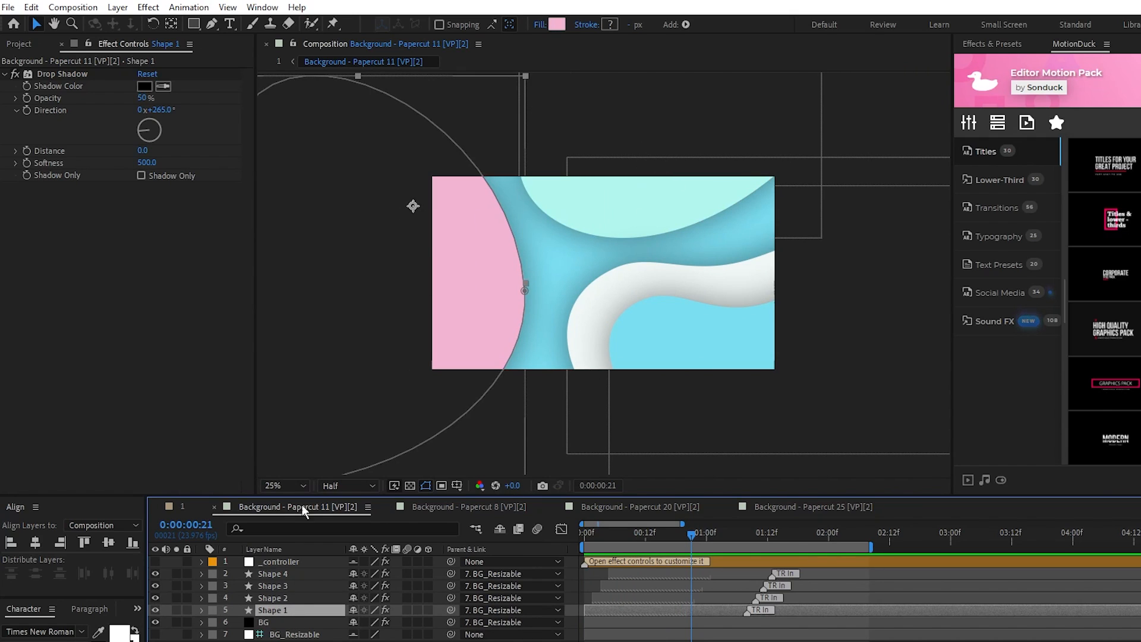
{"action": "left_click", "coordinate": [782, 376]}
{"action": "left_click", "coordinate": [808, 368]}
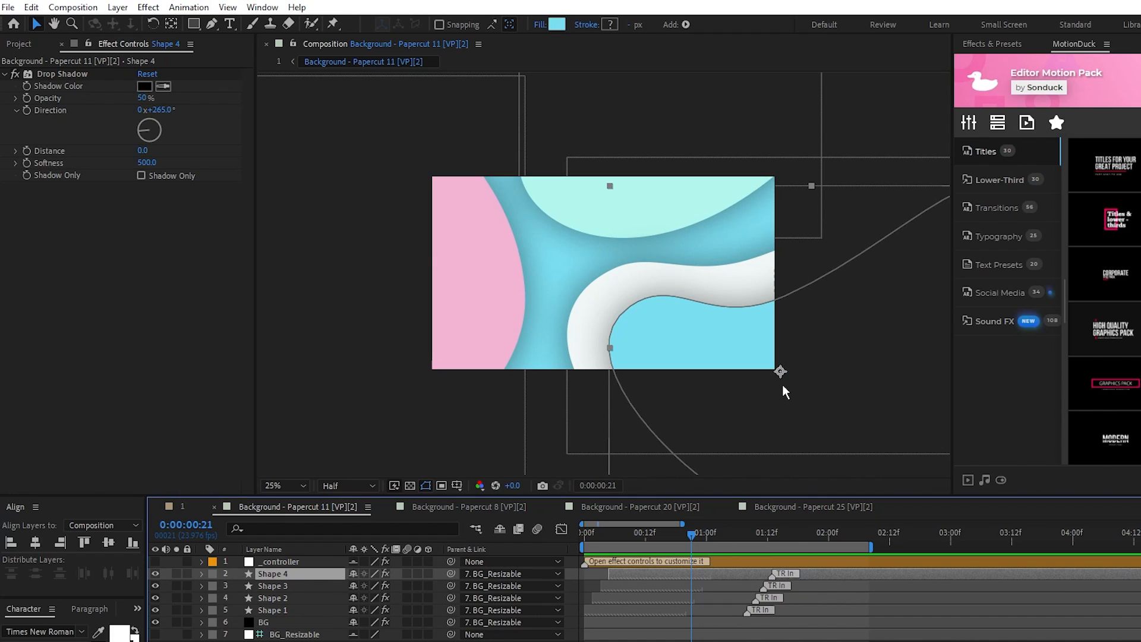
Step: Preview Papercut 8 and Shape 5's effects, then switch to Background - Papercut 20
{"action": "left_click", "coordinate": [474, 507]}
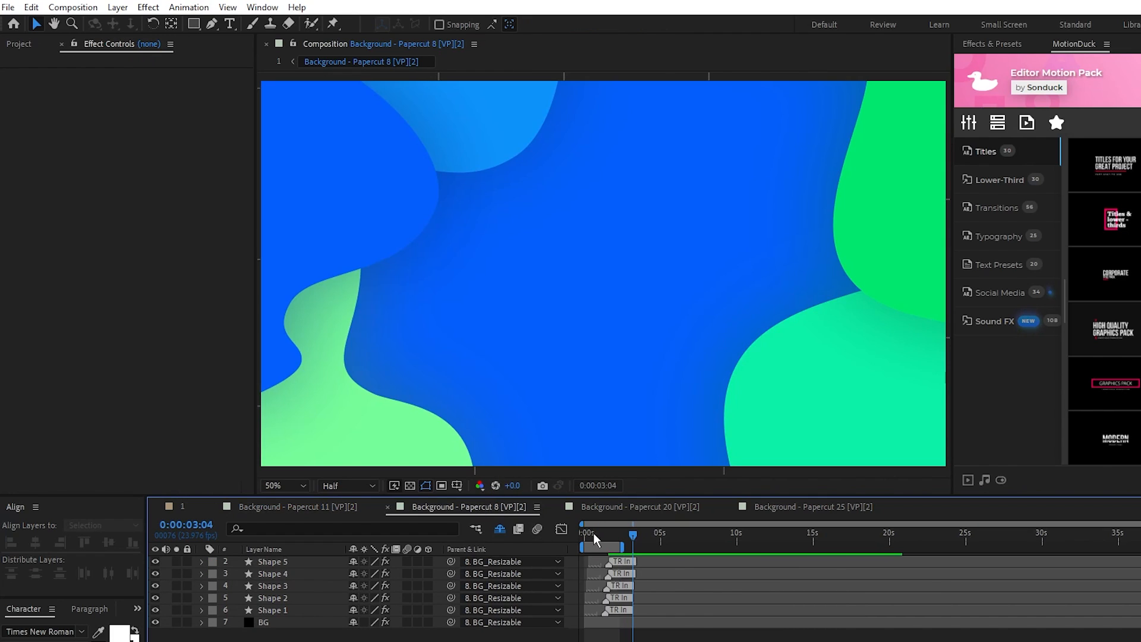
{"action": "left_click", "coordinate": [589, 533]}
{"action": "key", "text": "equal"}
{"action": "left_click_drag", "start_coordinate": [589, 533], "coordinate": [742, 533]}
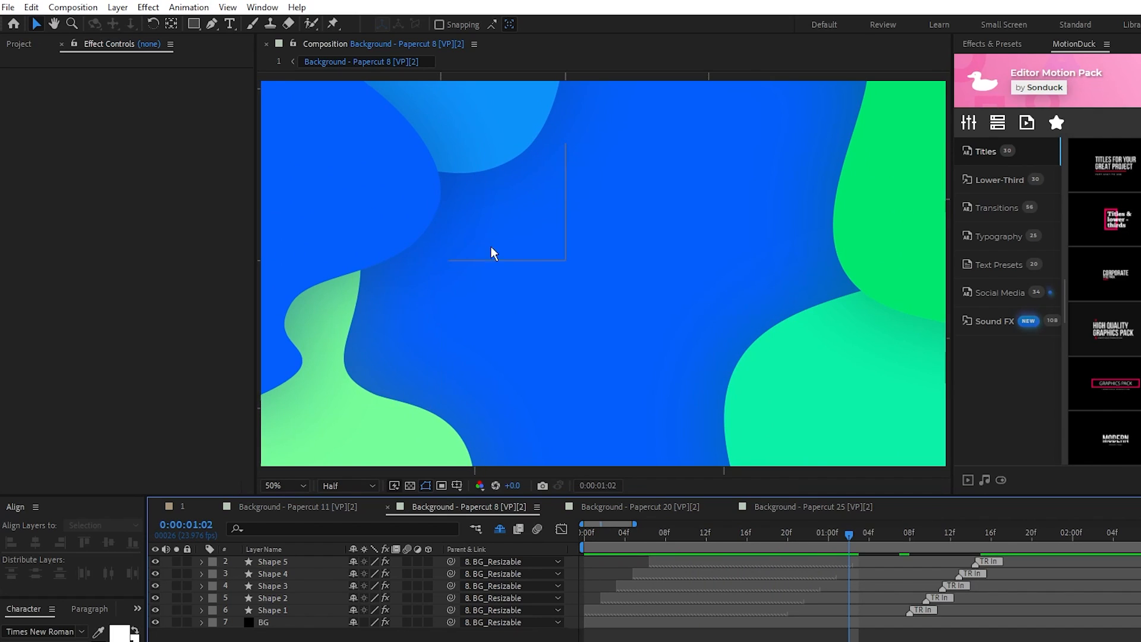
{"action": "left_click", "coordinate": [276, 564]}
{"action": "scroll", "coordinate": [438, 239], "scroll_direction": "down", "scroll_amount": 1}
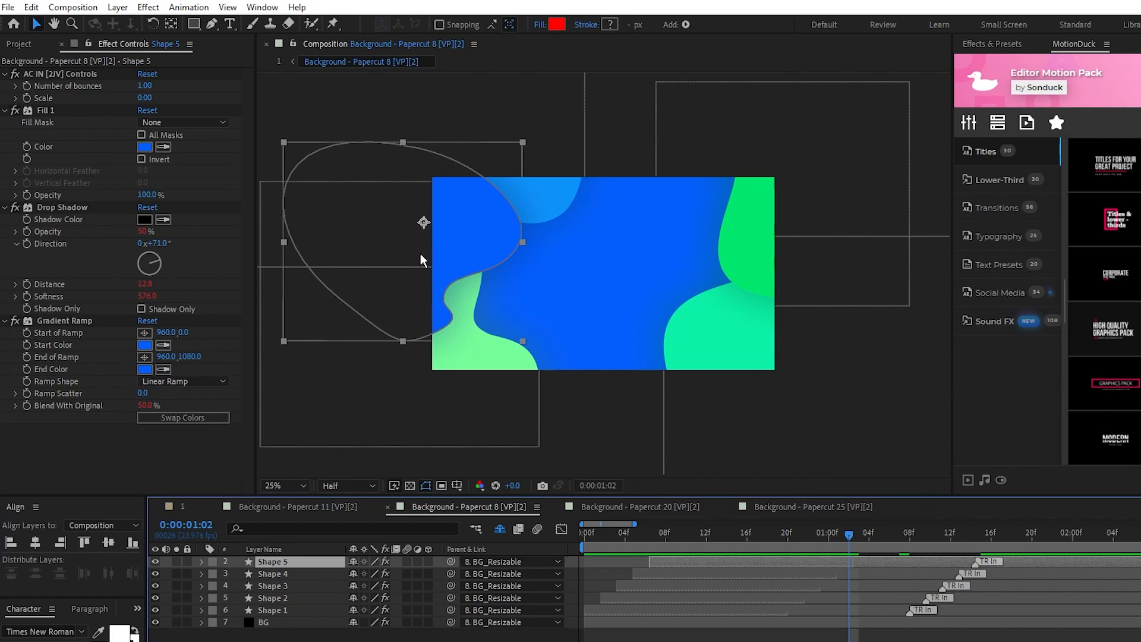
{"action": "left_click", "coordinate": [639, 507]}
{"action": "mouse_move", "coordinate": [616, 533]}
{"action": "left_mouse_down"}
{"action": "mouse_move", "coordinate": [586, 533]}
{"action": "mouse_move", "coordinate": [665, 534]}
{"action": "left_mouse_up"}
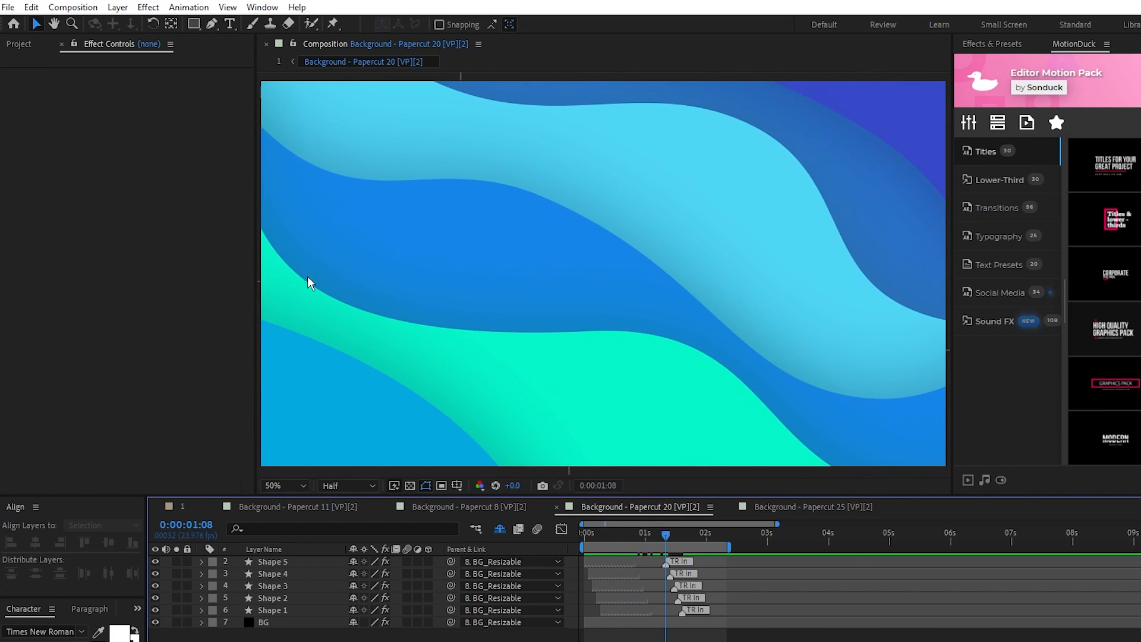
Step: Scrub Papercut 20 and switch to the Background - Papercut 25 composition
{"action": "mouse_move", "coordinate": [665, 534]}
{"action": "left_mouse_down"}
{"action": "mouse_move", "coordinate": [579, 533]}
{"action": "mouse_move", "coordinate": [887, 534]}
{"action": "mouse_move", "coordinate": [584, 534]}
{"action": "mouse_move", "coordinate": [861, 533]}
{"action": "left_mouse_up"}
{"action": "left_click", "coordinate": [762, 506]}
{"action": "scroll", "coordinate": [650, 540], "scroll_direction": "down", "scroll_amount": 3}
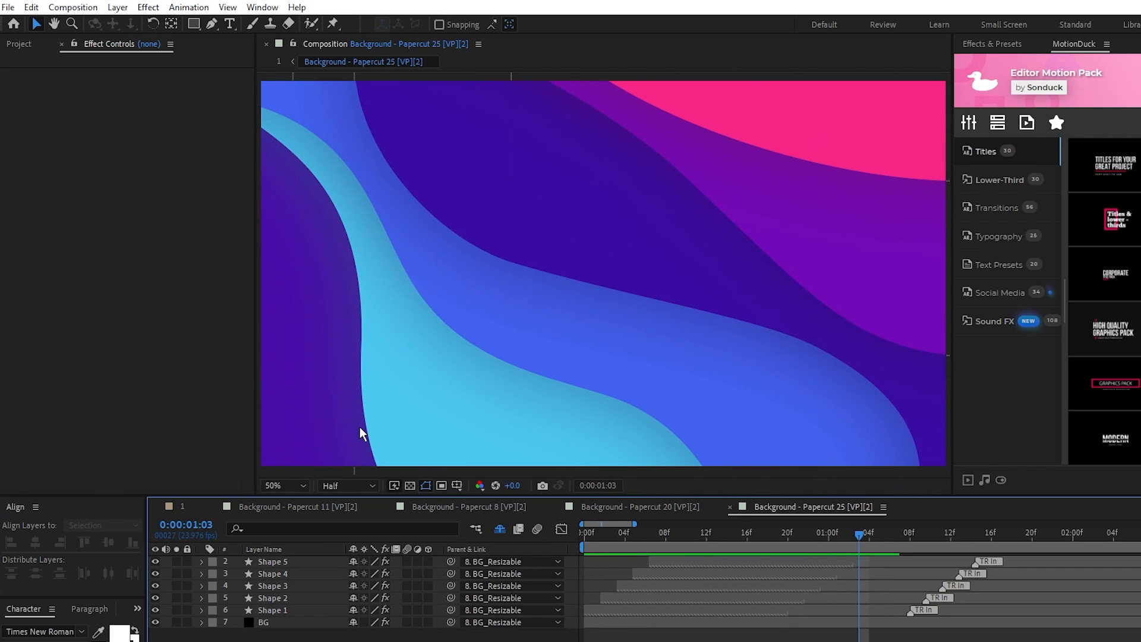
Step: Cycle through the Papercut 11 and other papercut composition tabs
{"action": "left_click", "coordinate": [331, 507]}
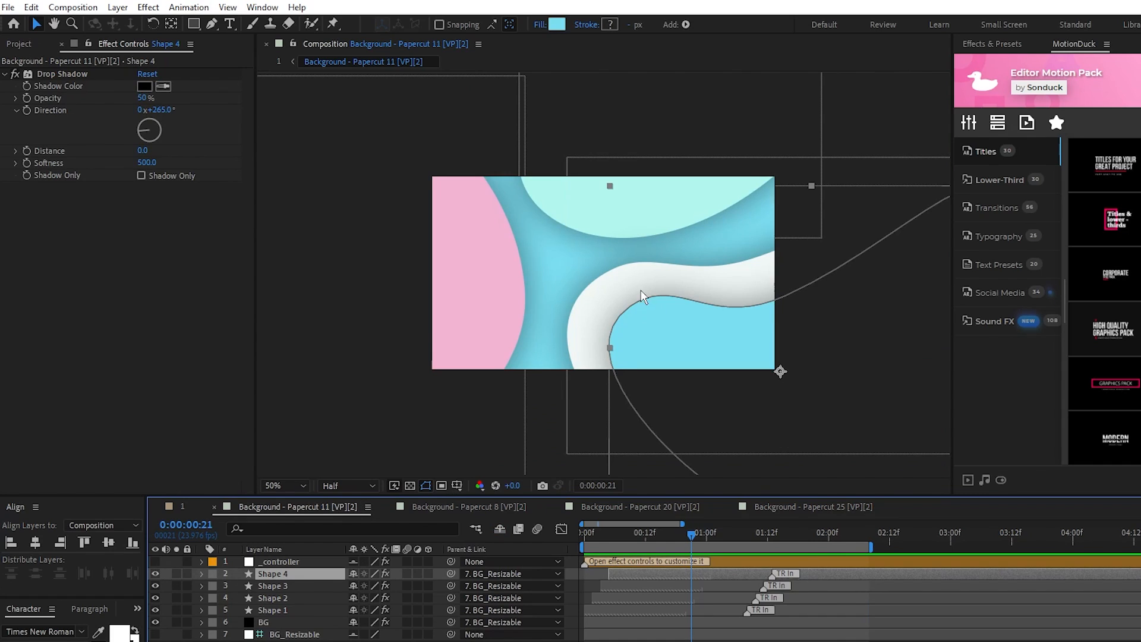
{"action": "left_click", "coordinate": [424, 507]}
{"action": "left_click", "coordinate": [641, 506]}
{"action": "left_click", "coordinate": [767, 507]}
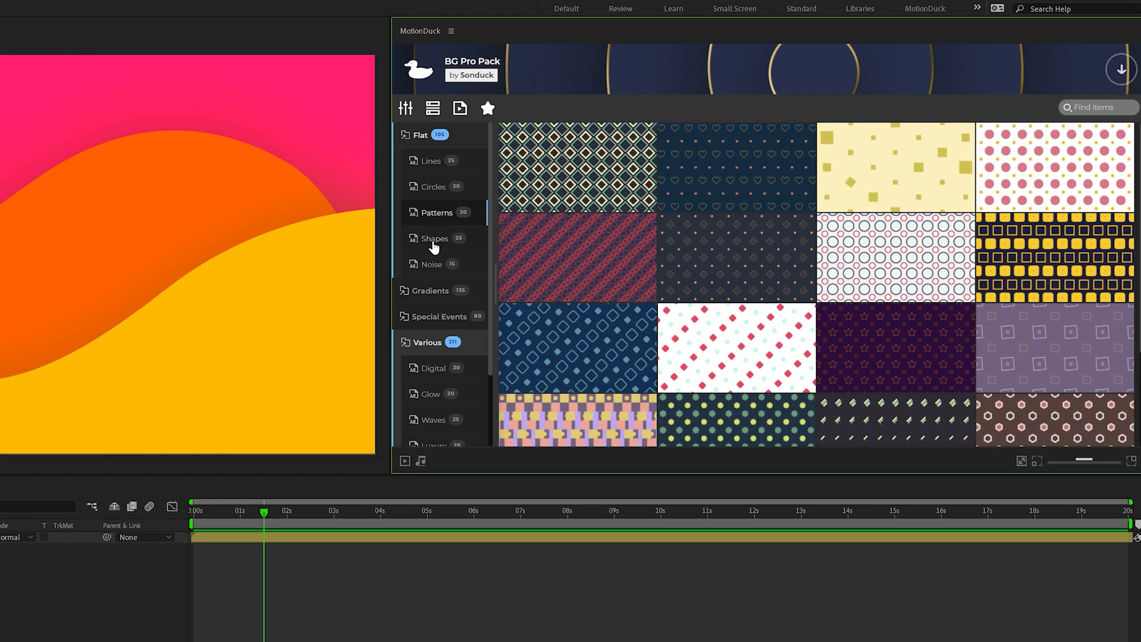
Step: Apply a blue papercut wave background from the BG Pro Pack Various > Papercut category
{"action": "left_click", "coordinate": [434, 239]}
{"action": "left_click", "coordinate": [432, 268]}
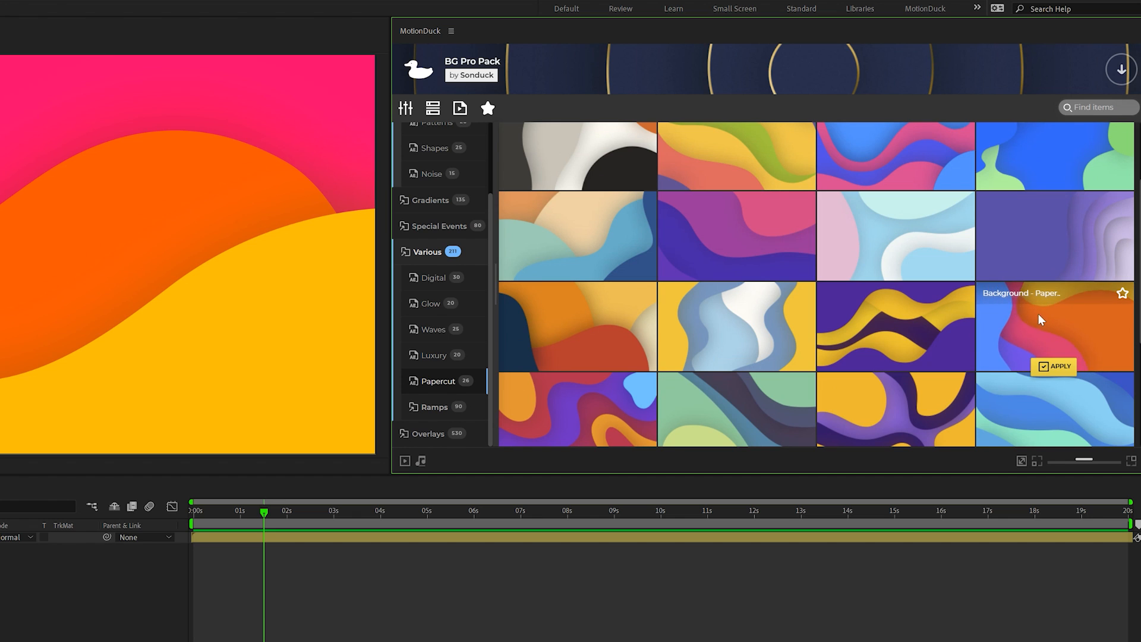
{"action": "scroll", "coordinate": [1039, 313], "scroll_direction": "down", "scroll_amount": 4}
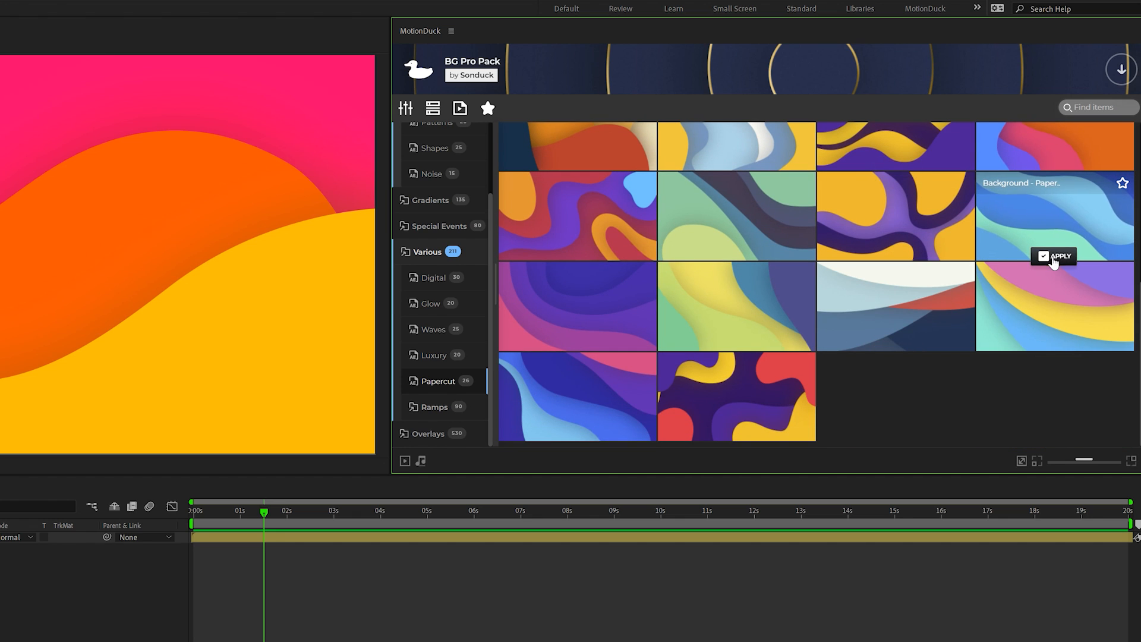
{"action": "left_click", "coordinate": [1055, 259]}
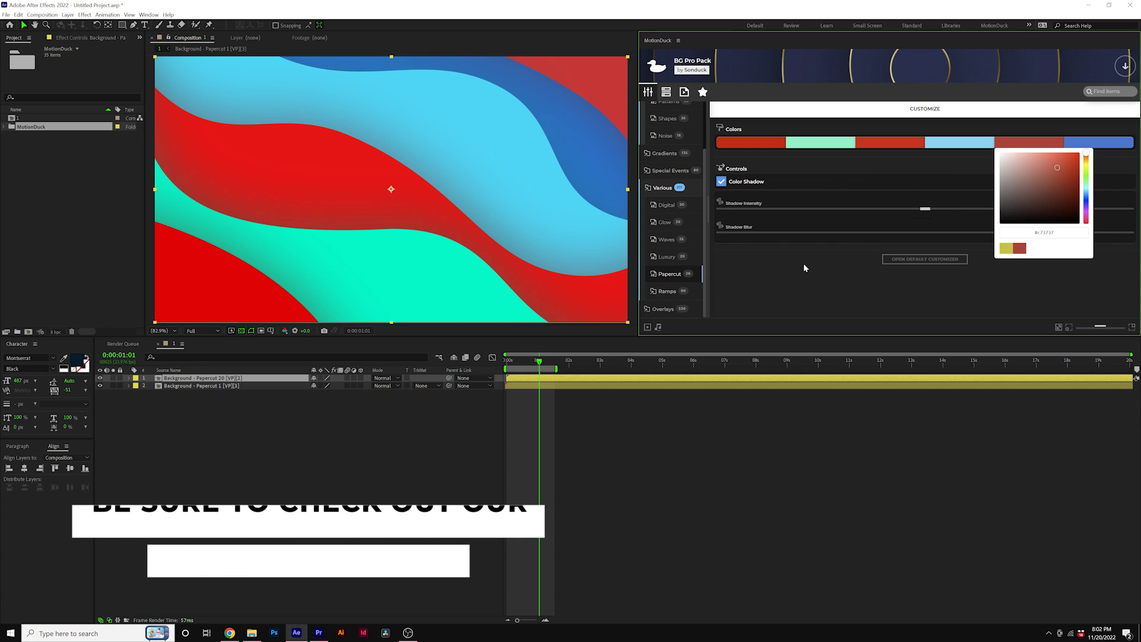
Step: Recolour the papercut waves to red, light blue and dark navy via the Customize swatches
{"action": "left_click", "coordinate": [817, 143]}
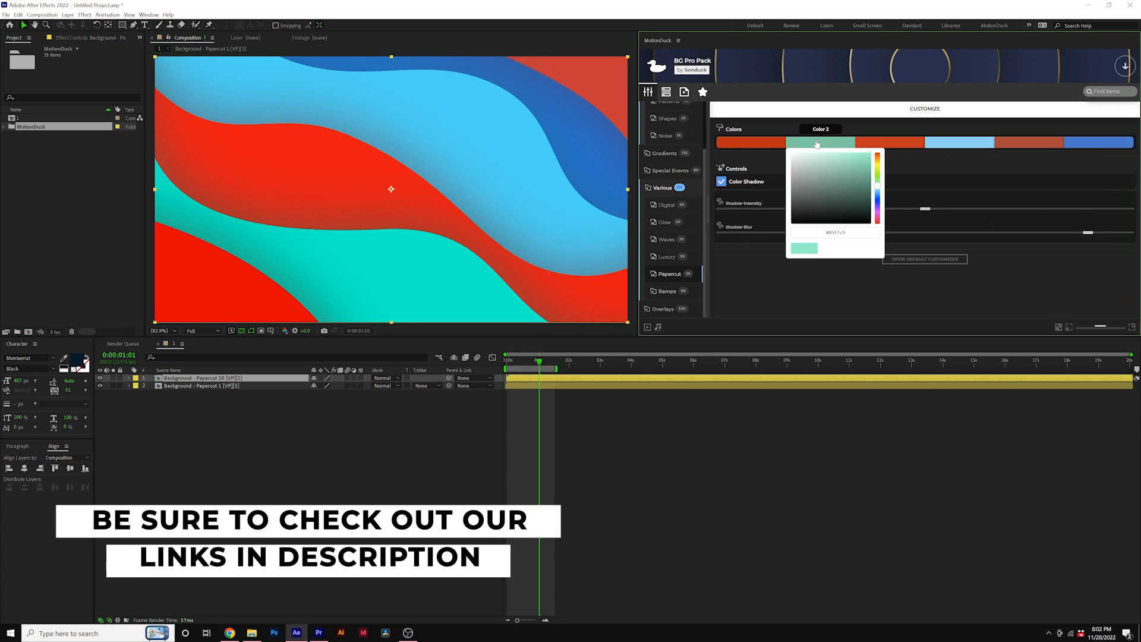
{"action": "left_click", "coordinate": [876, 205]}
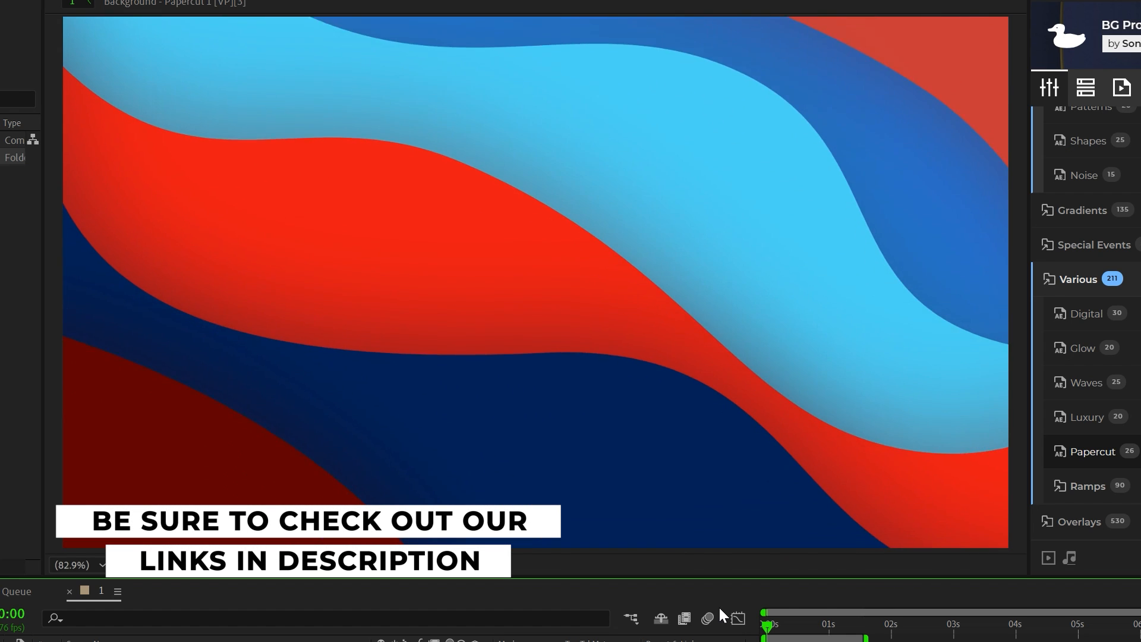